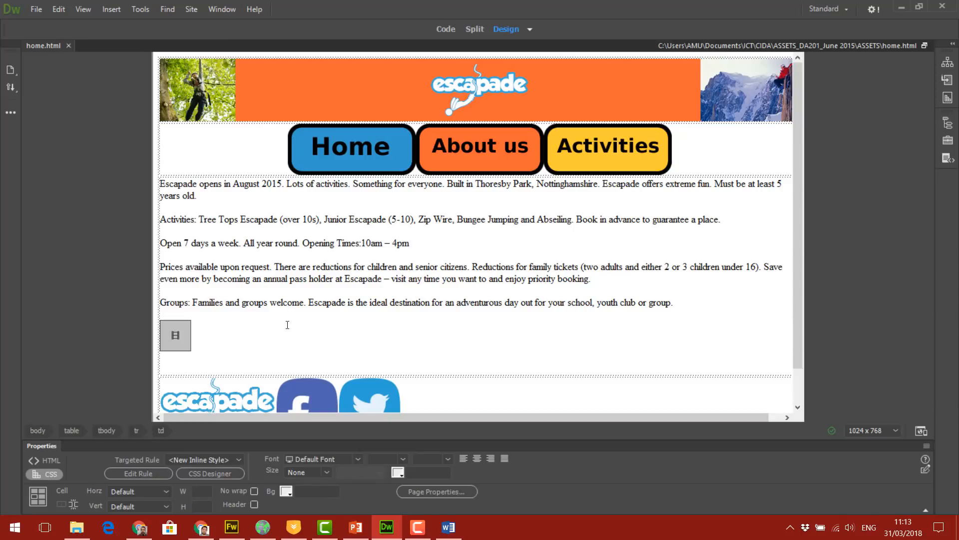
# - Open home.html from the ASSETS folder in Google Chrome to preview the page
pyautogui.scroll(-1, 359, 314)
pyautogui.scroll(1, 370, 323)
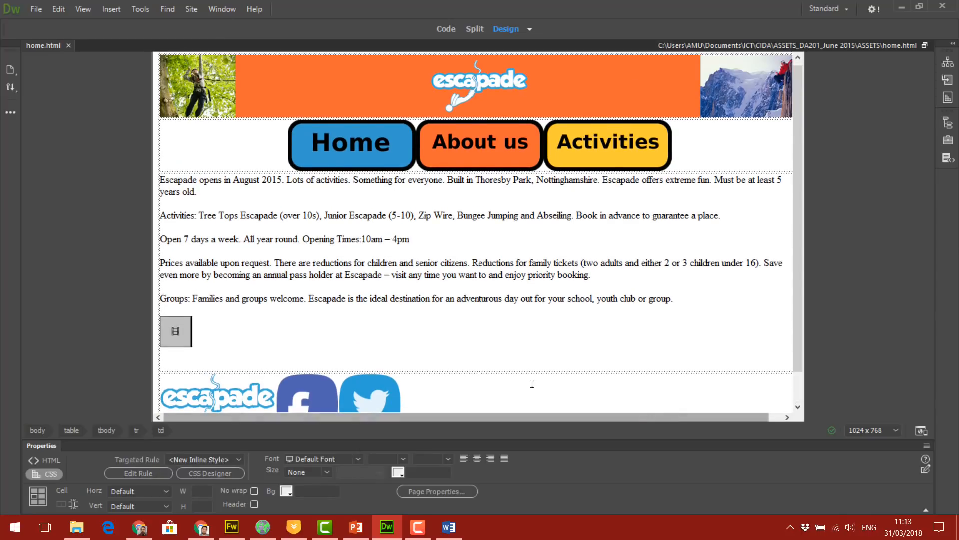
pyautogui.scroll(-1, 370, 323)
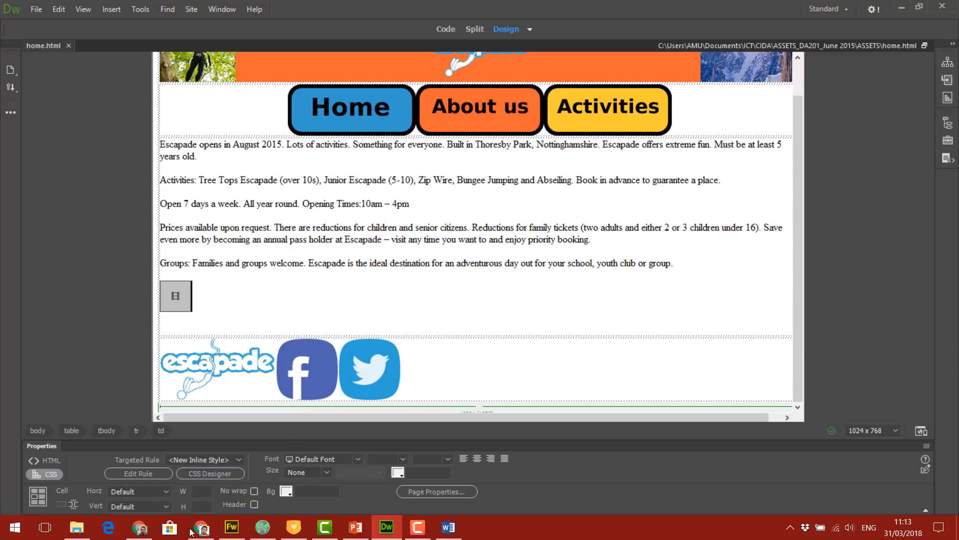
pyautogui.click(76, 526)
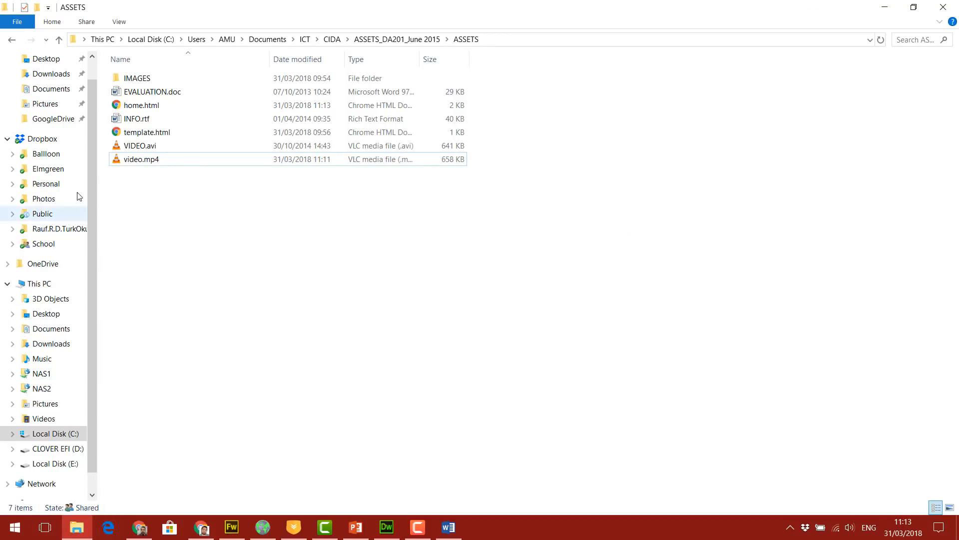
pyautogui.rightClick(117, 106)
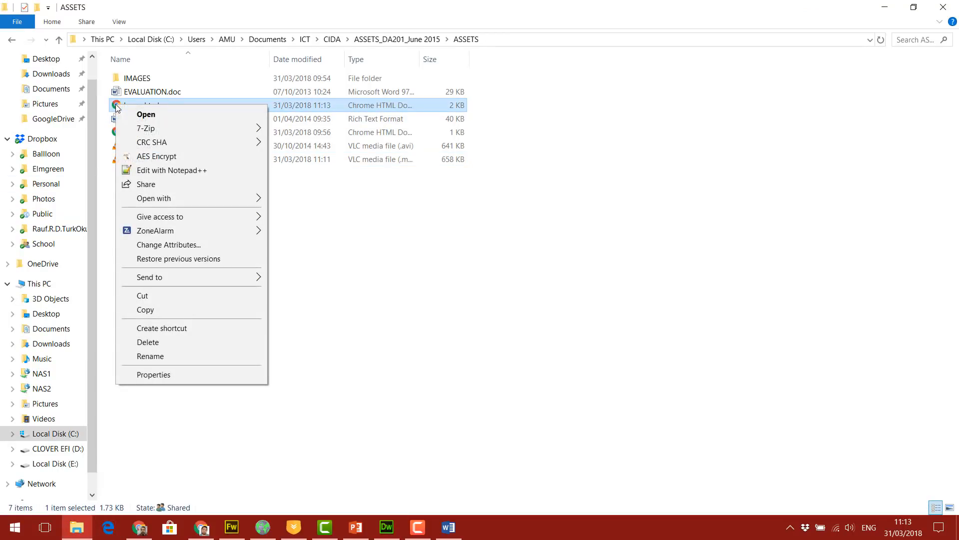
pyautogui.moveTo(223, 198)
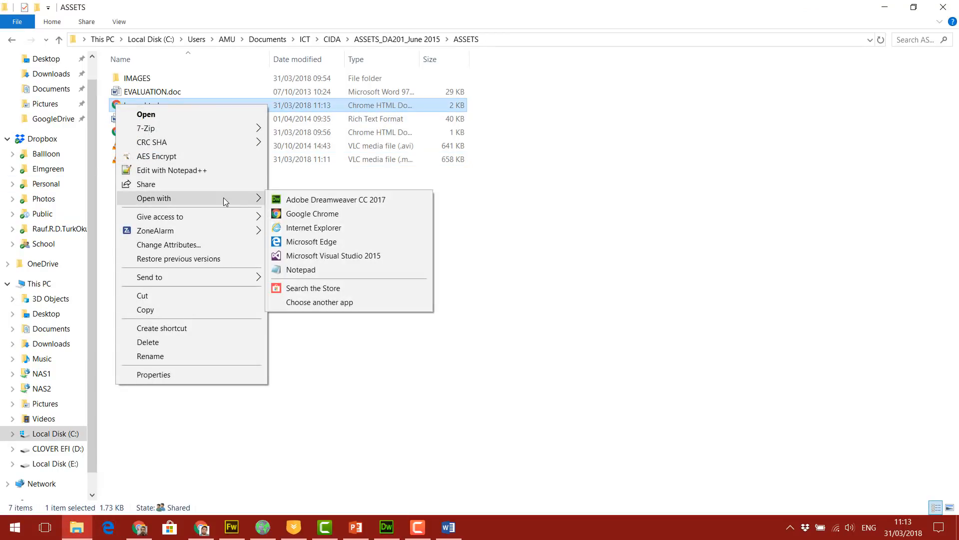
pyautogui.click(303, 213)
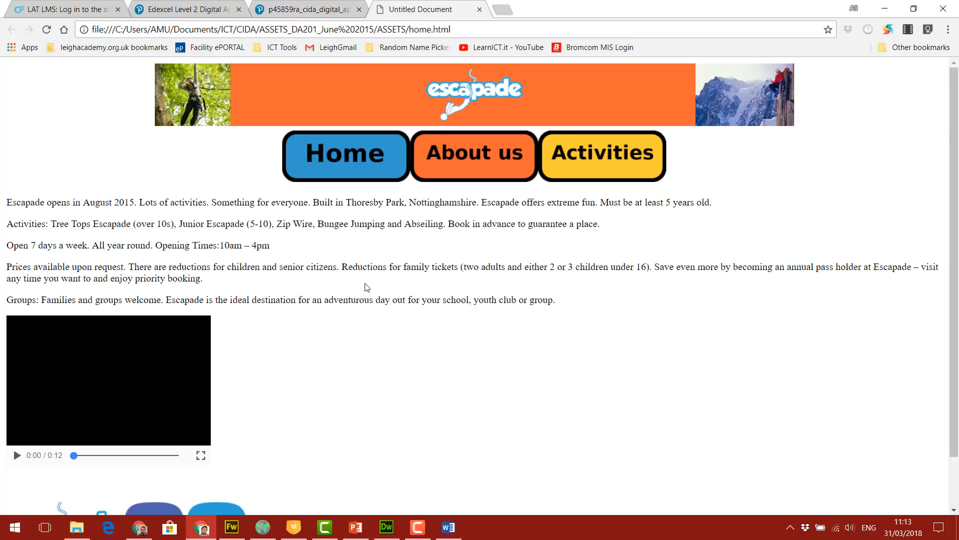
# - Examine the previewed home page from the banner and navigation bar down to the footer icons
pyautogui.scroll(-2, 367, 286)
pyautogui.scroll(2, 367, 287)
pyautogui.scroll(-2, 368, 286)
pyautogui.scroll(2, 368, 287)
pyautogui.scroll(-2, 367, 287)
pyautogui.scroll(2, 367, 286)
pyautogui.scroll(-2, 484, 173)
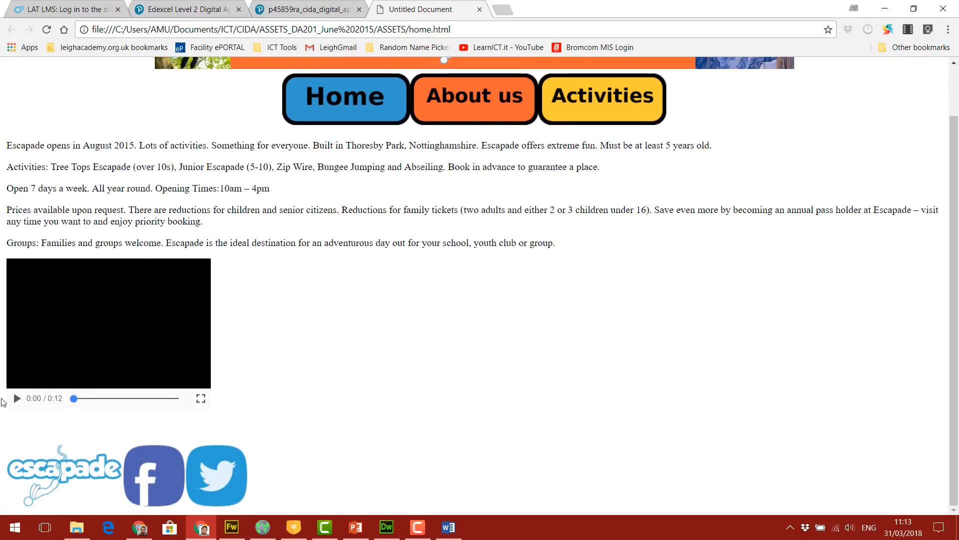
# - Play the embedded video on the home page to its end, replay it and pause it partway
pyautogui.click(17, 399)
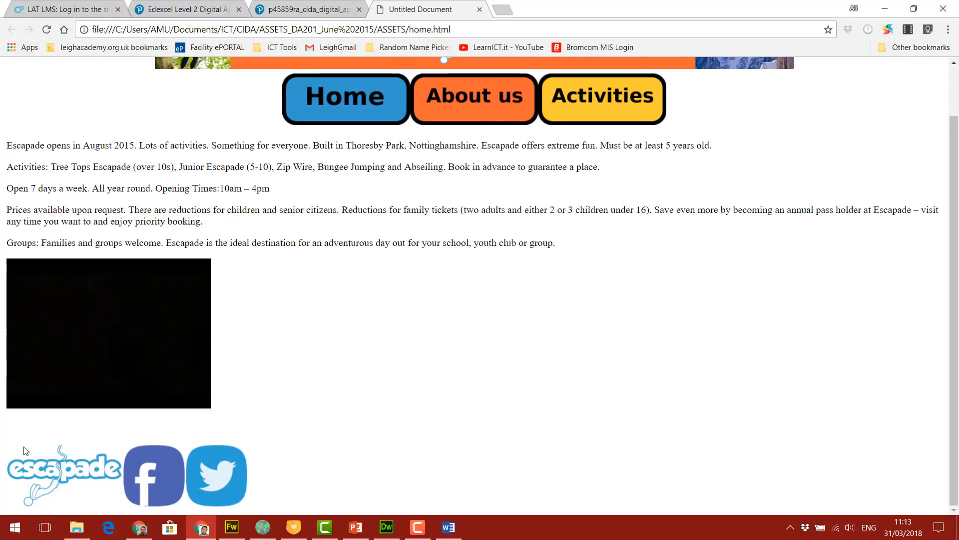
pyautogui.moveTo(38, 373)
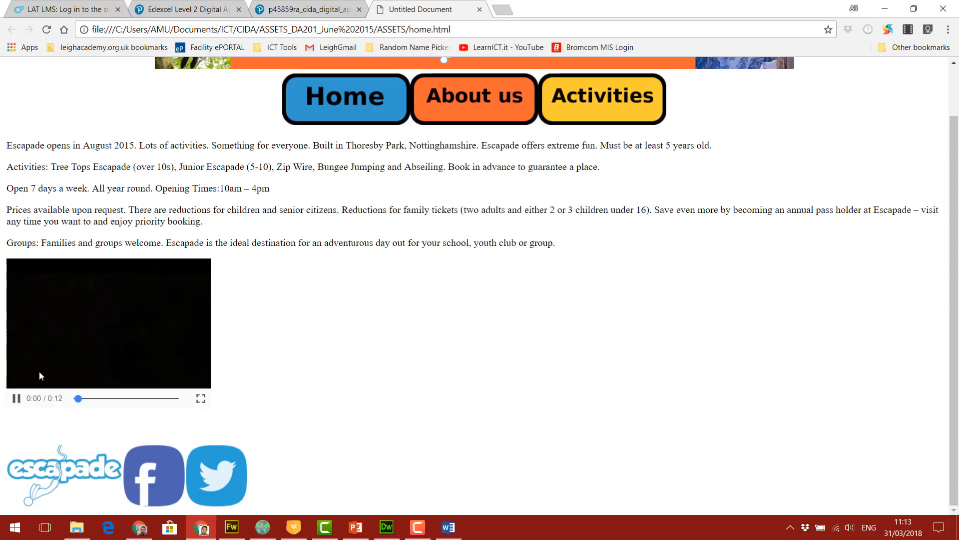
pyautogui.click(17, 399)
pyautogui.click(16, 399)
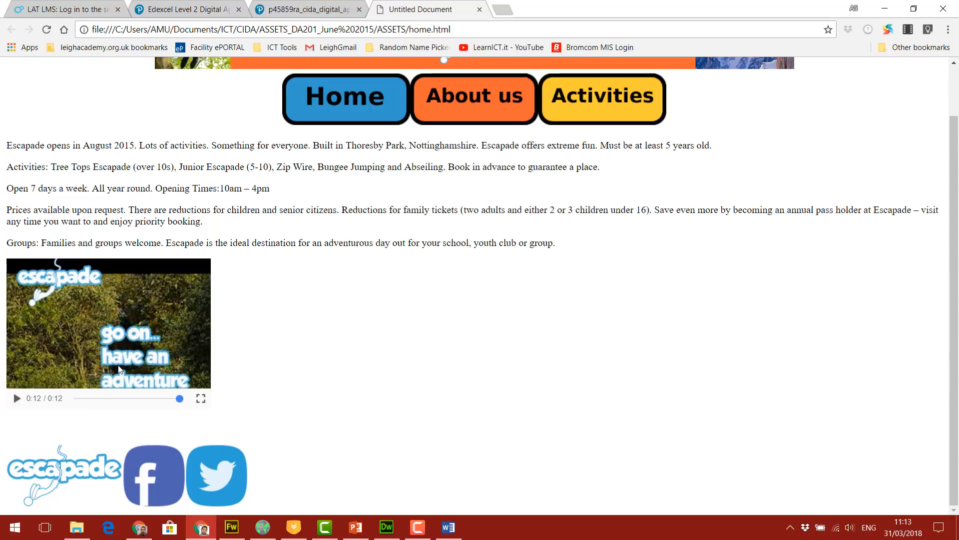
pyautogui.click(17, 401)
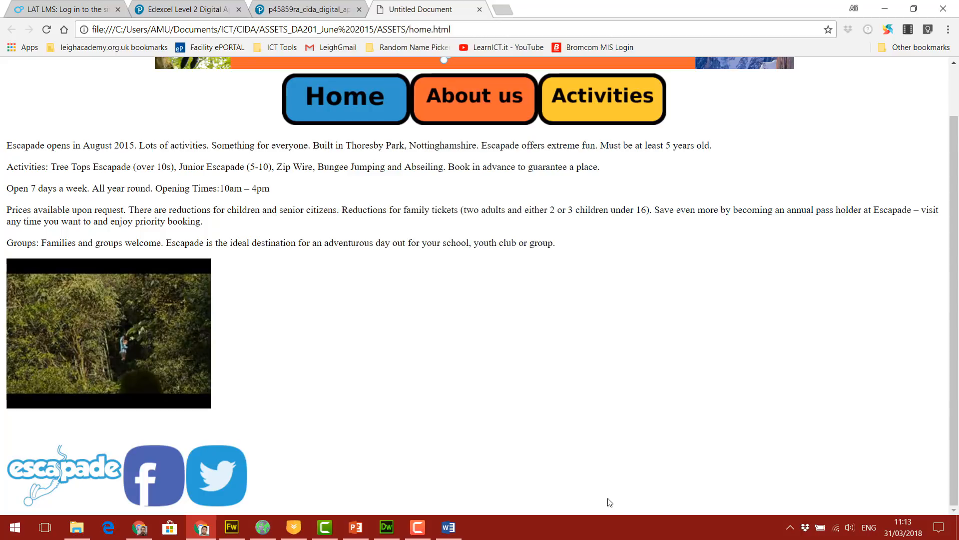
pyautogui.moveTo(140, 331)
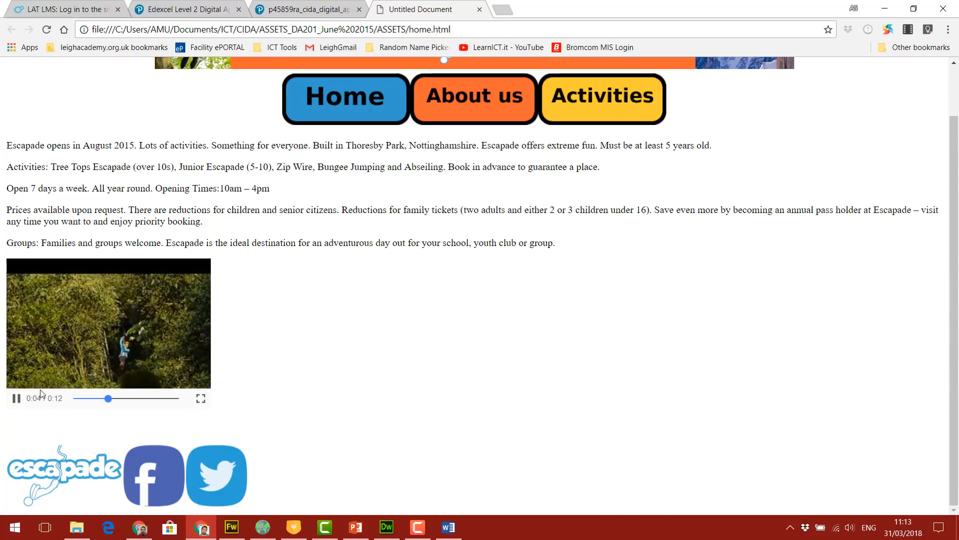
pyautogui.click(16, 398)
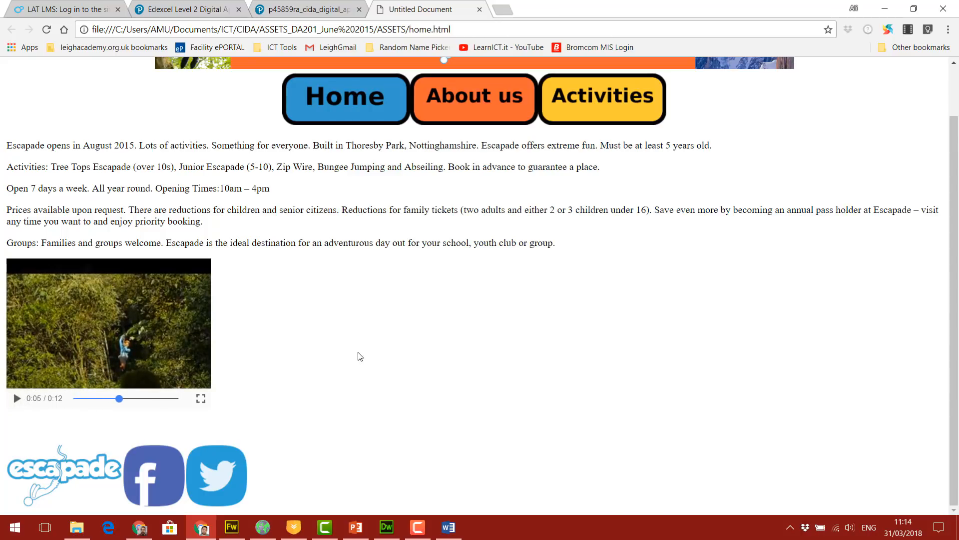
# - Examine the size of the navigation bar and footer icons in the browser preview
pyautogui.scroll(1, 357, 356)
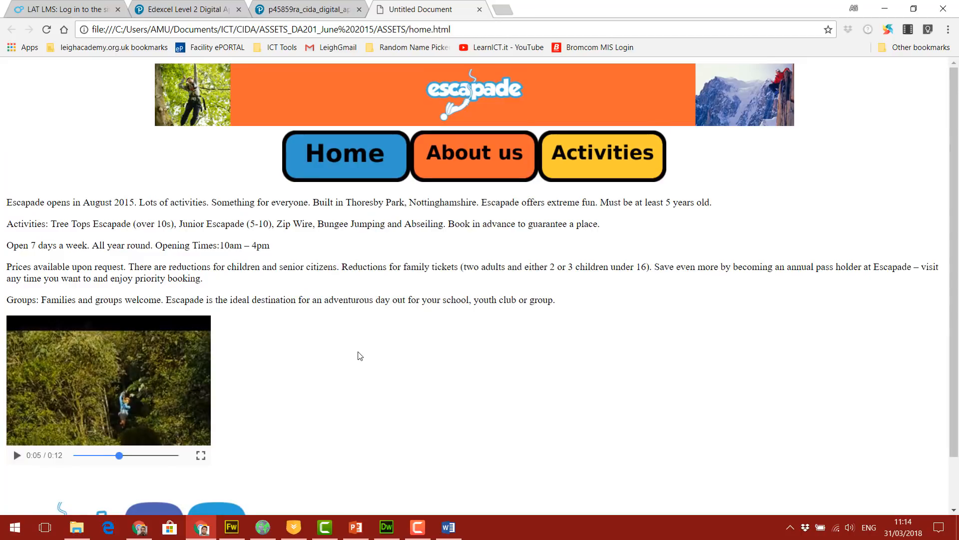
pyautogui.scroll(-1, 357, 356)
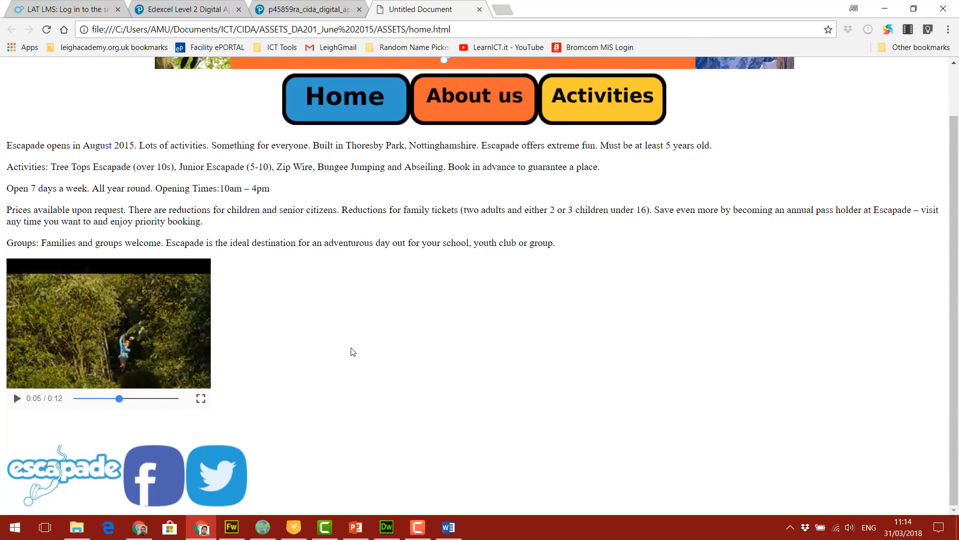
pyautogui.scroll(1, 353, 350)
pyautogui.scroll(-1, 354, 349)
pyautogui.scroll(1, 354, 349)
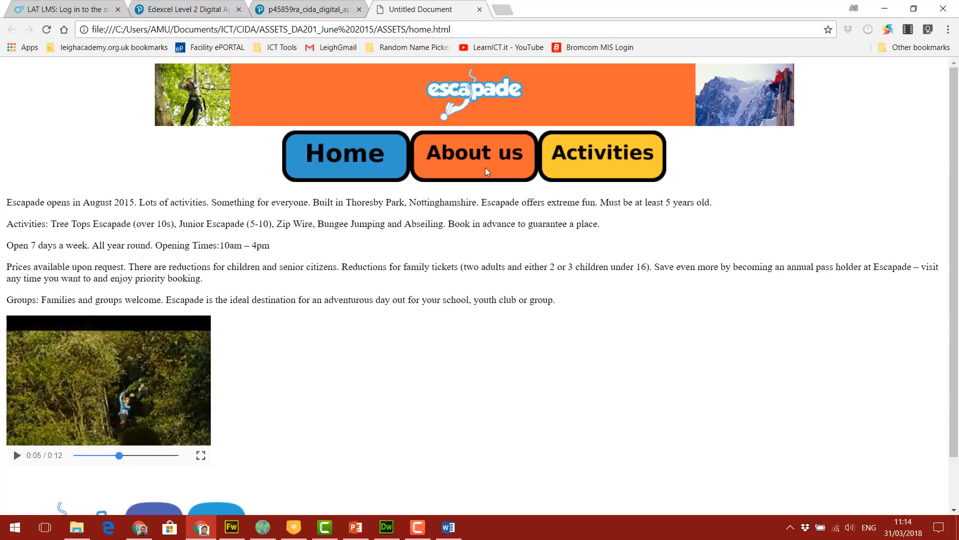
pyautogui.scroll(-2, 406, 283)
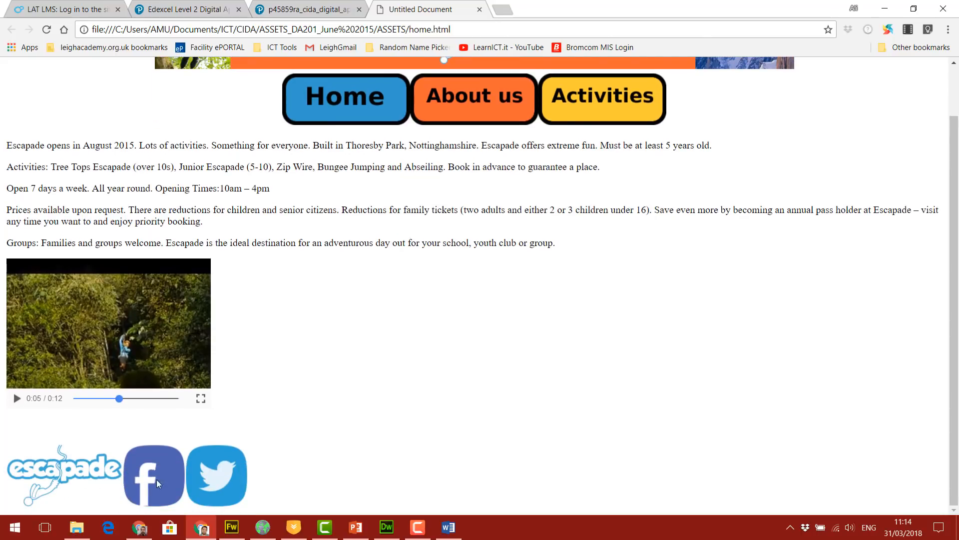
# - Switch to Dreamweaver and scale the navigation bar image to 50 percent in width and height
pyautogui.click(386, 526)
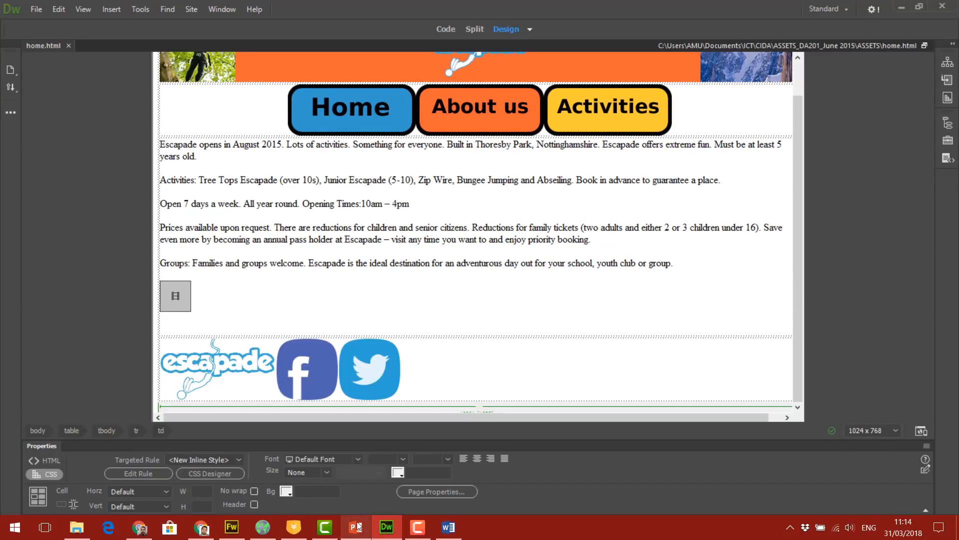
pyautogui.scroll(2, 431, 319)
pyautogui.click(331, 149)
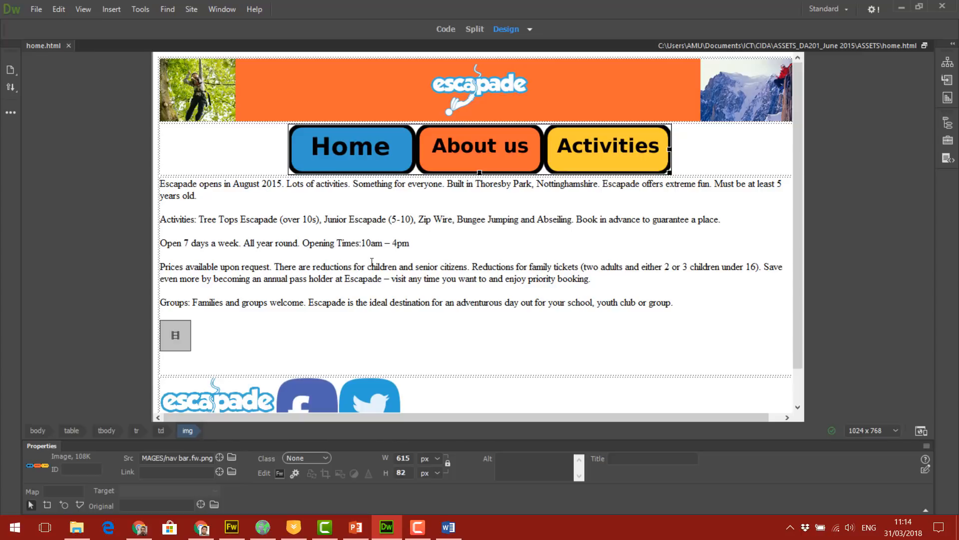
pyautogui.click(437, 461)
pyautogui.click(438, 475)
pyautogui.click(438, 474)
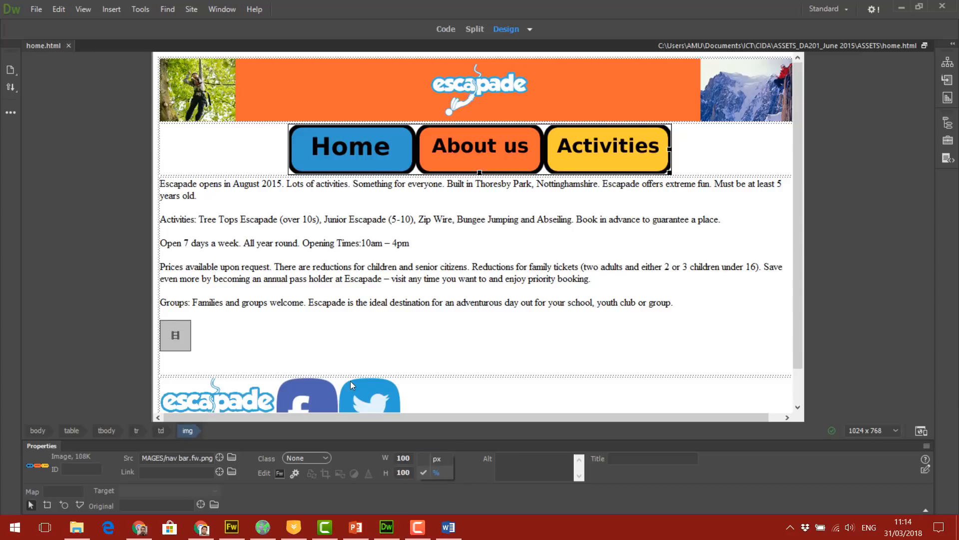
pyautogui.click(440, 471)
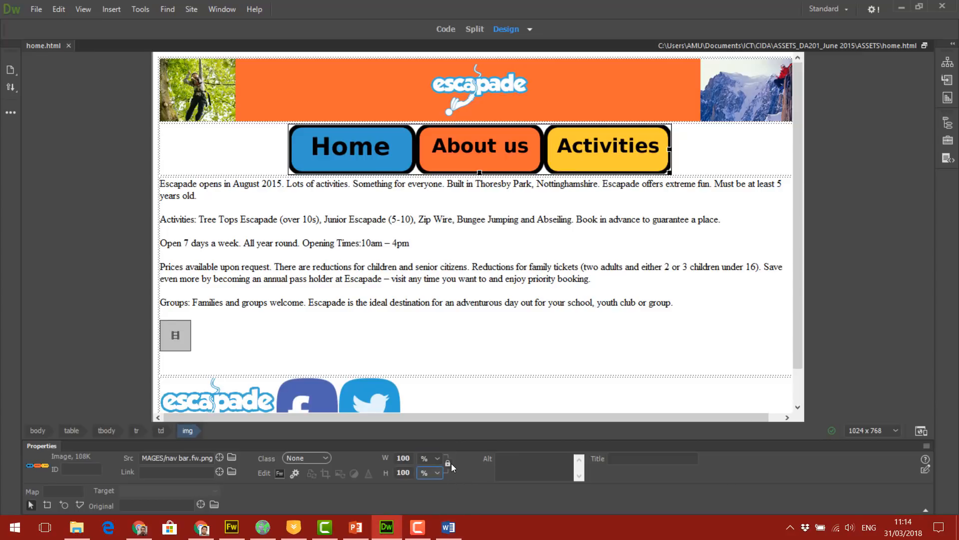
pyautogui.click(408, 474)
pyautogui.write('50')
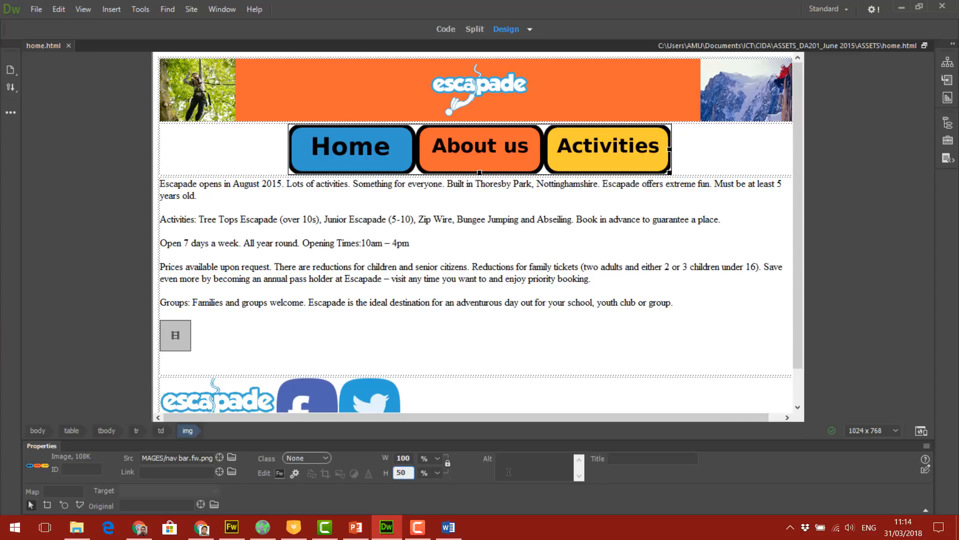
pyautogui.click(507, 472)
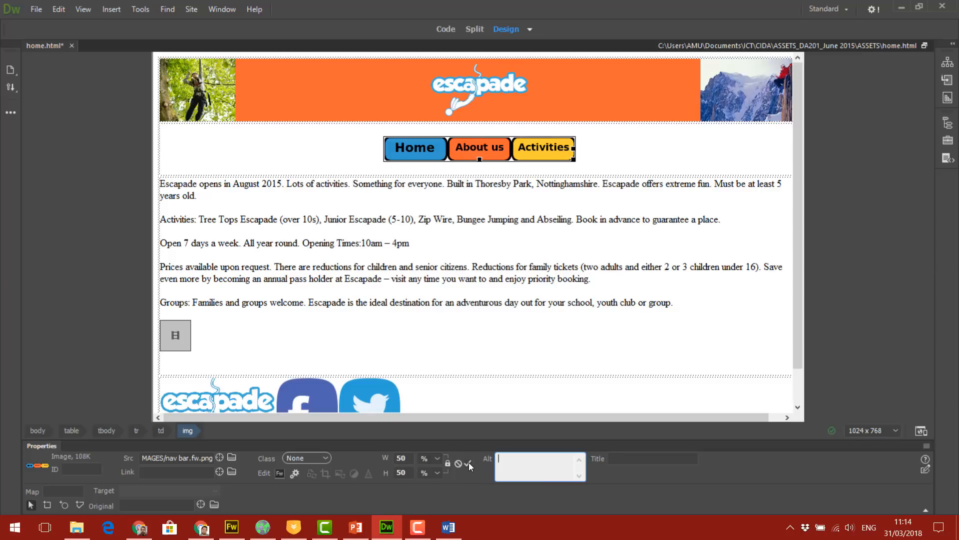
pyautogui.click(594, 217)
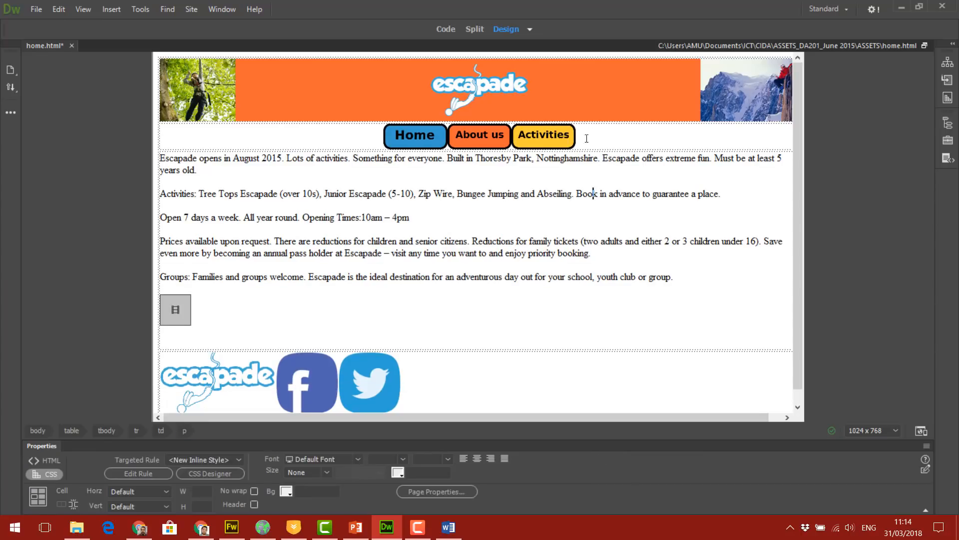
# - Check the width and height settings of the footer's Facebook icon and Escapade logo, ending with the Facebook icon selected
pyautogui.click(318, 372)
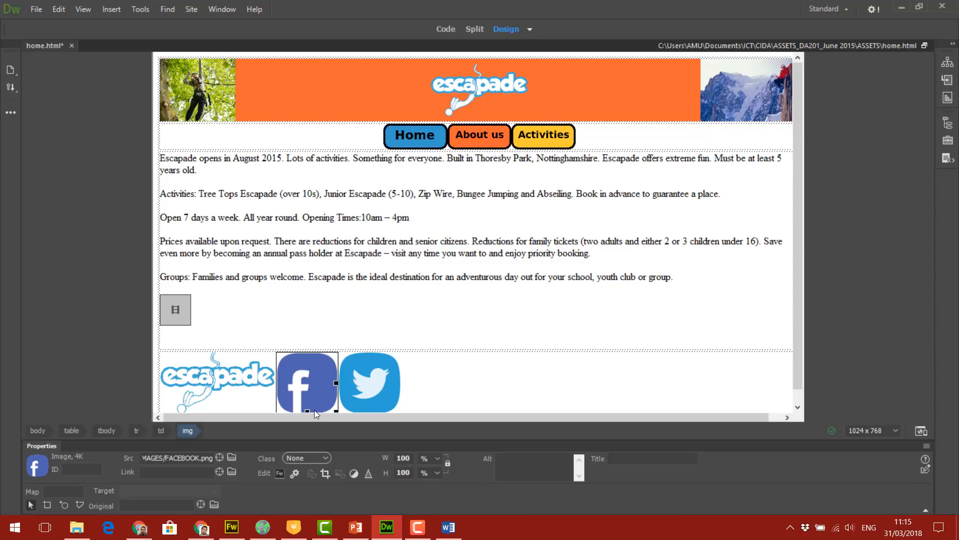
pyautogui.click(241, 386)
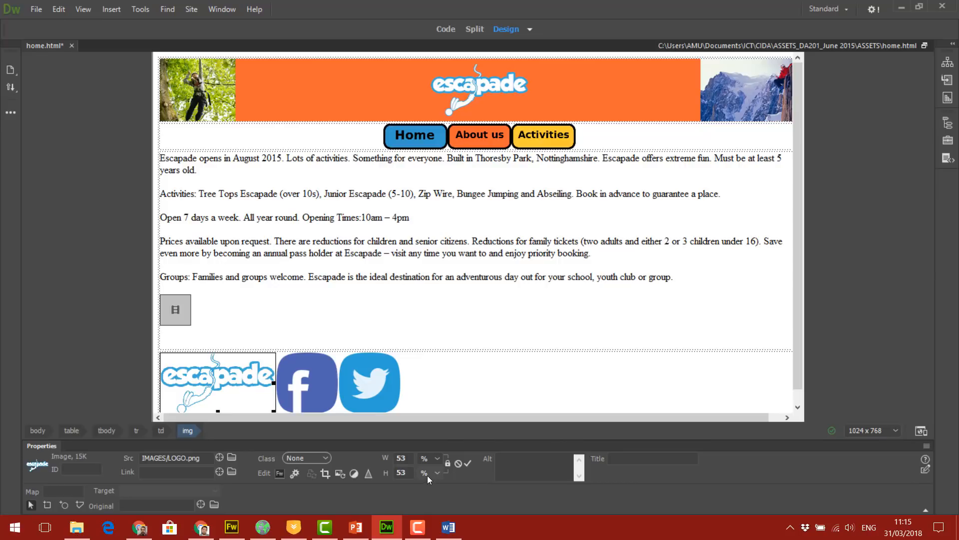
pyautogui.click(309, 388)
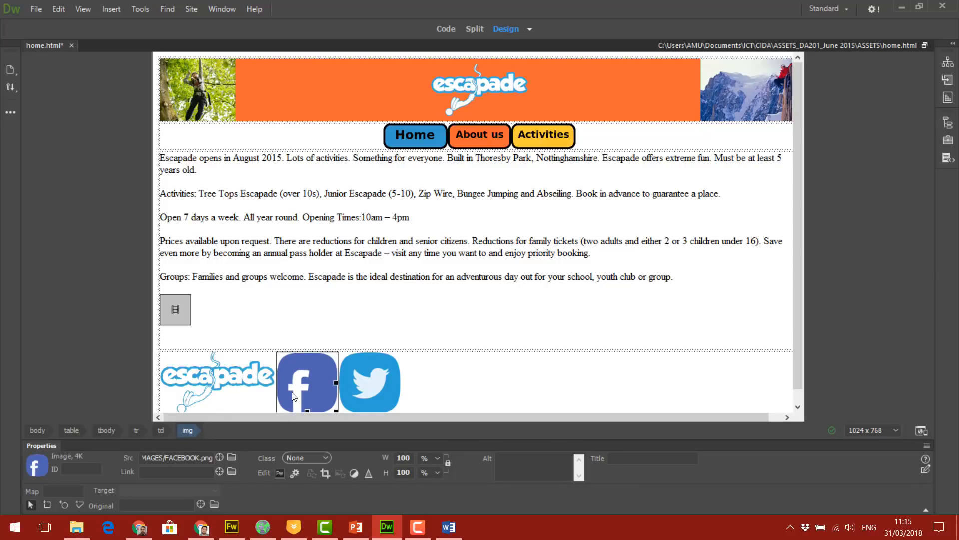
pyautogui.click(432, 458)
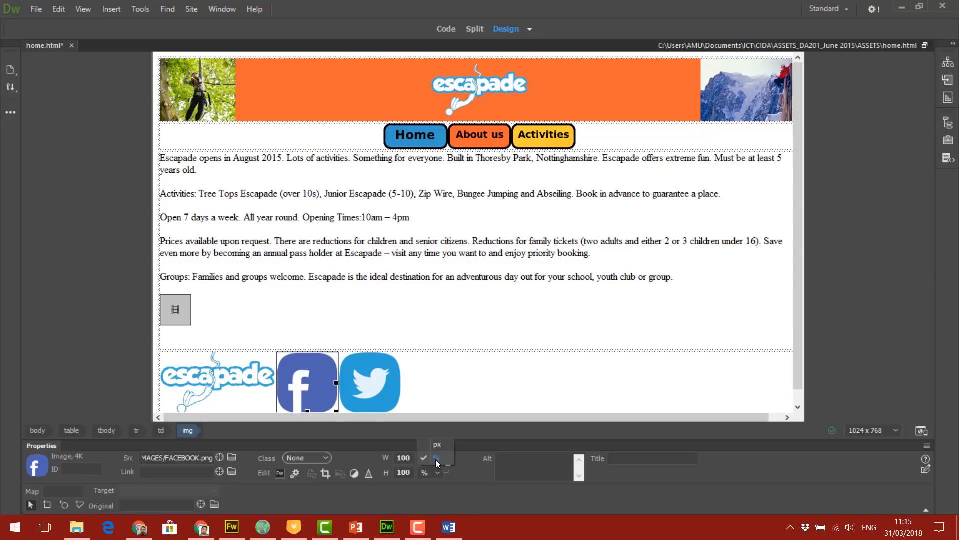
pyautogui.click(432, 442)
pyautogui.click(433, 472)
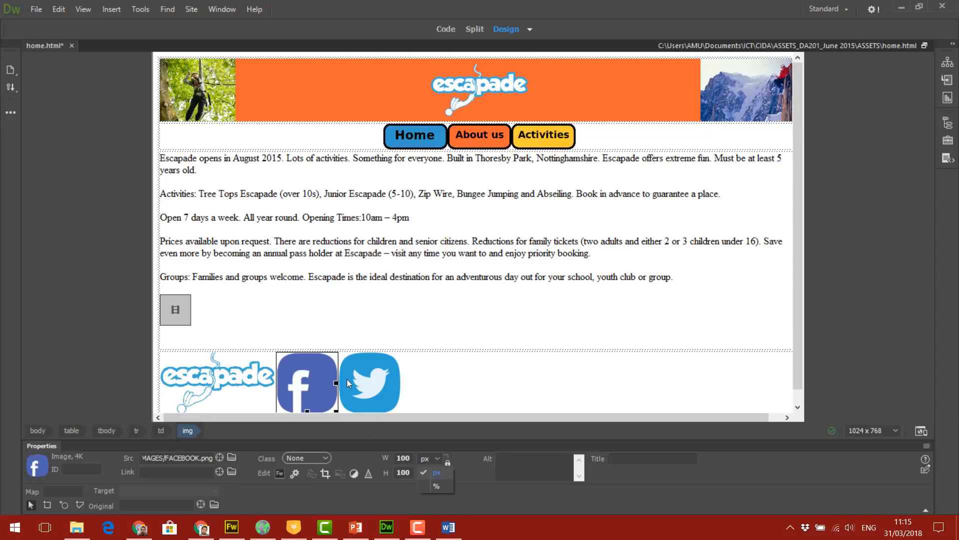
pyautogui.click(439, 483)
pyautogui.click(436, 472)
pyautogui.click(430, 466)
pyautogui.click(405, 474)
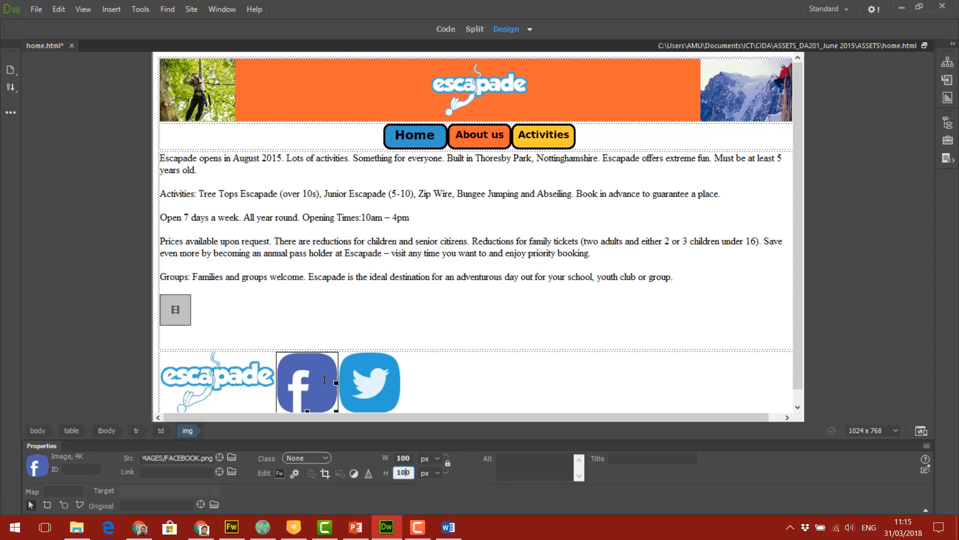
pyautogui.click(434, 474)
pyautogui.click(433, 482)
# - Scale the selected Facebook icon in the footer to 50 percent
pyautogui.doubleClick(403, 472)
pyautogui.write('50')
pyautogui.press('Return')
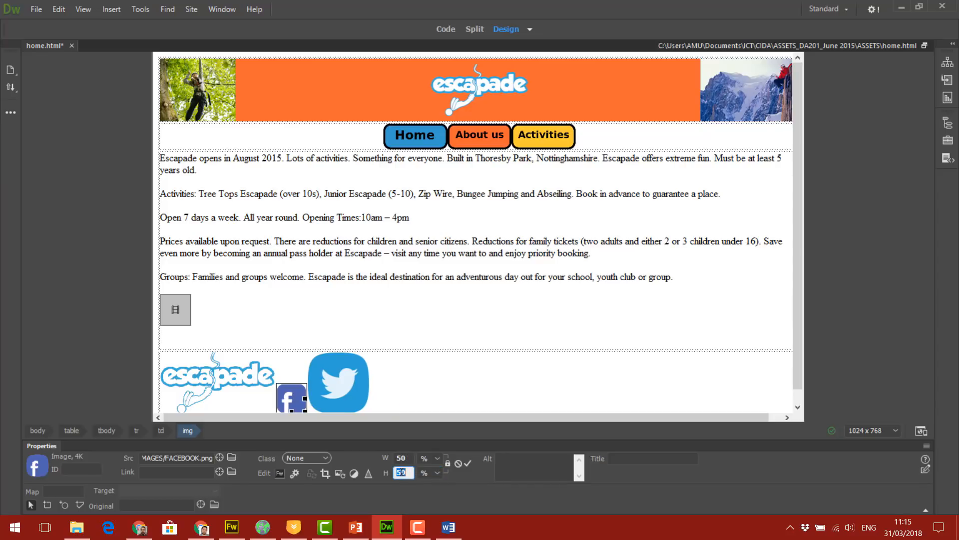
# - Scale the footer's Twitter icon to 50 percent in width and height
pyautogui.click(338, 382)
pyautogui.doubleClick(403, 471)
pyautogui.write('50')
pyautogui.press('Return')
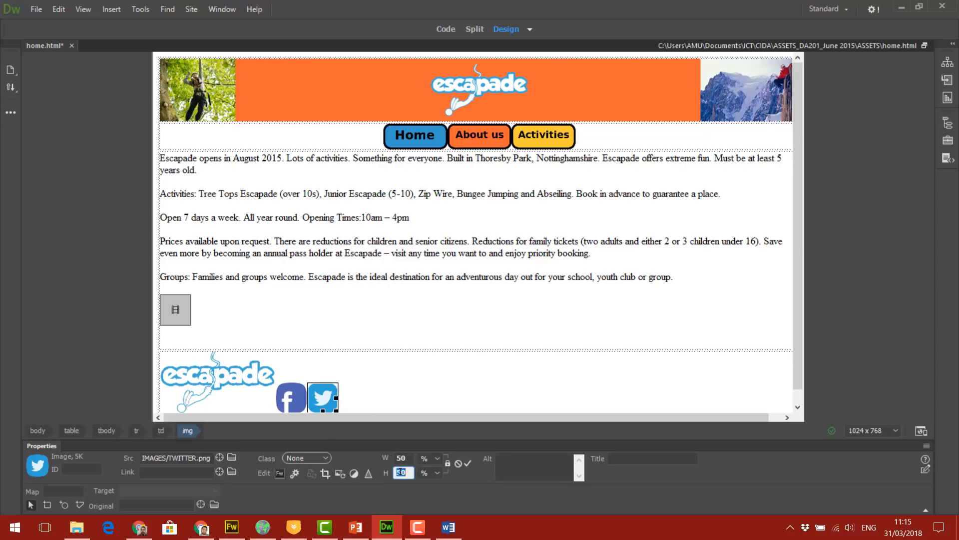
# - Switch the footer logo's size units to pixels and set its height to 50 px, keeping the proportions
pyautogui.click(197, 364)
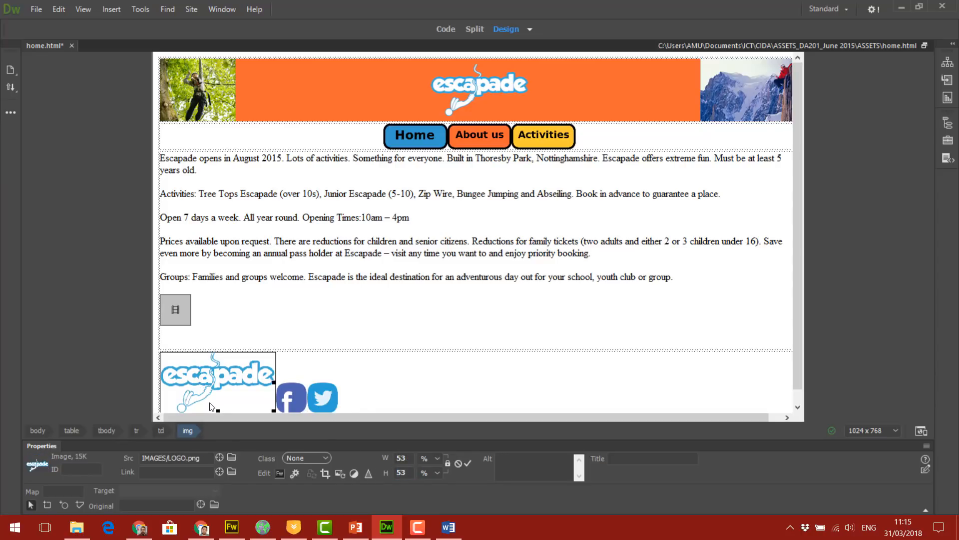
pyautogui.click(437, 474)
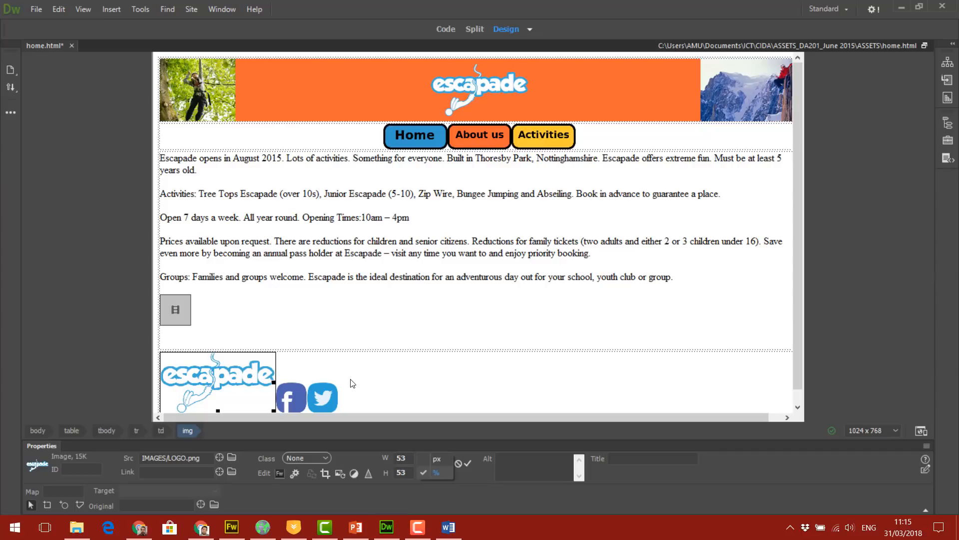
pyautogui.click(437, 460)
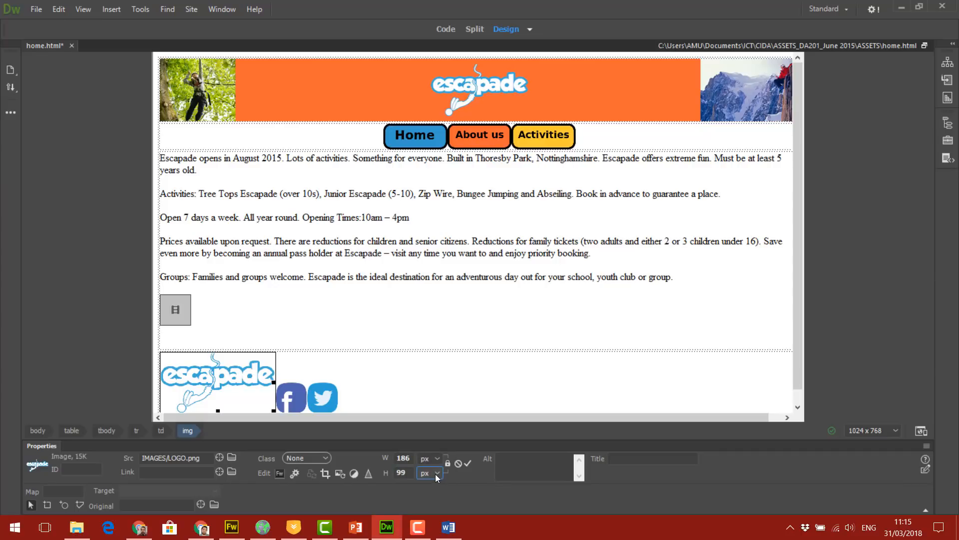
pyautogui.doubleClick(402, 472)
pyautogui.write('50')
pyautogui.press('Return')
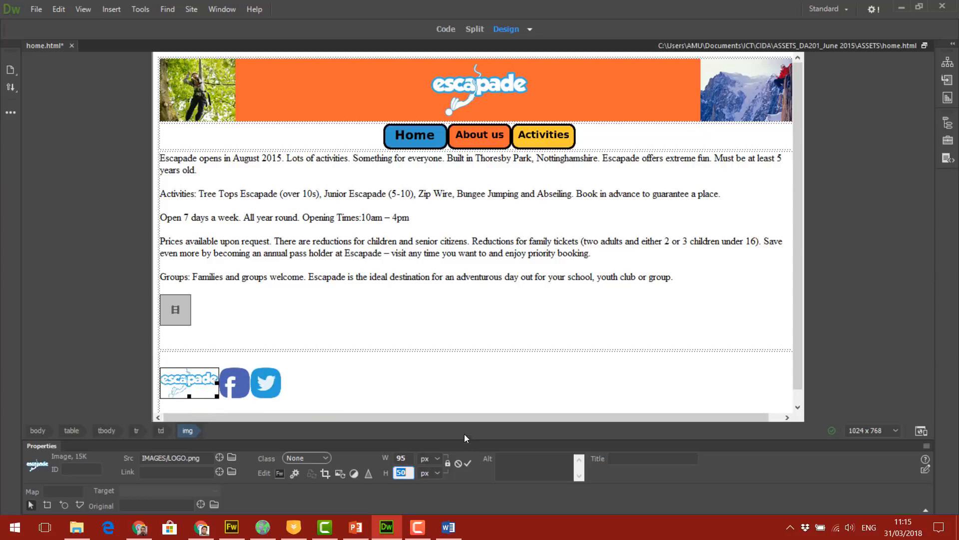
# - Save the home page and reload it in the Chrome browser preview to check the resized images
pyautogui.click(343, 385)
pyautogui.click(299, 326)
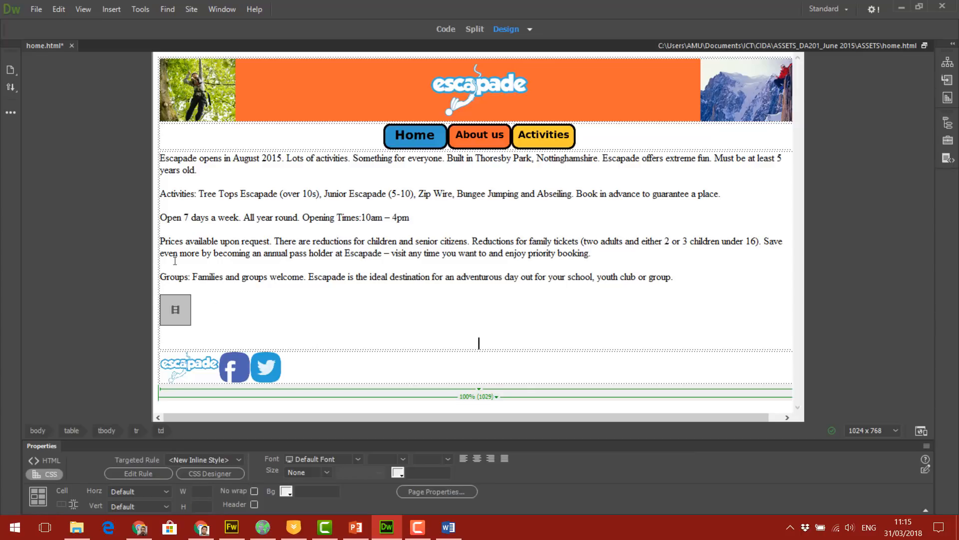
pyautogui.click(36, 9)
pyautogui.click(55, 97)
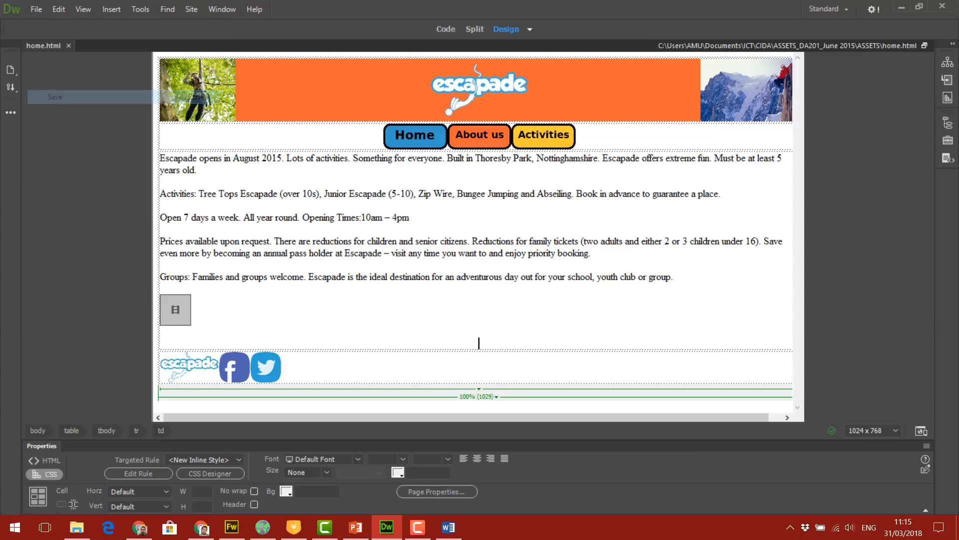
pyautogui.click(201, 527)
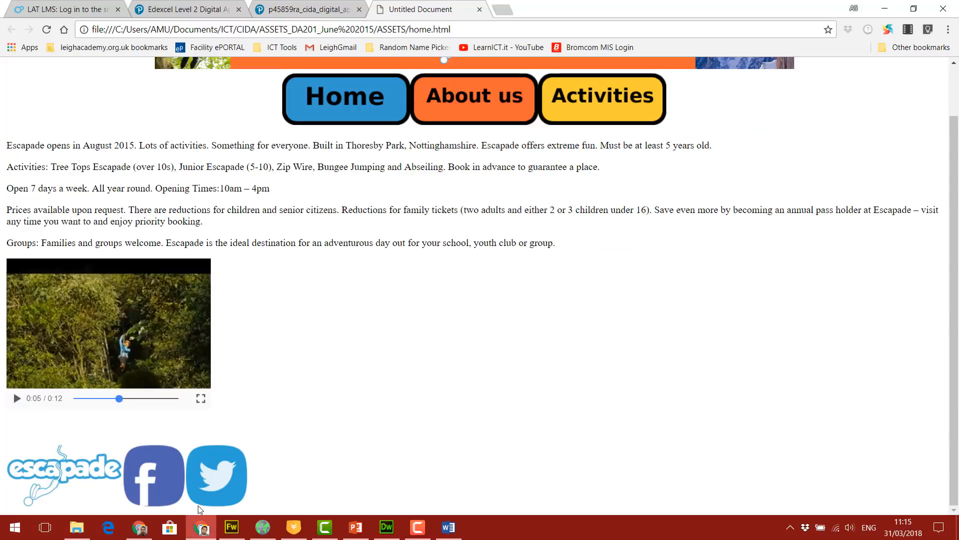
pyautogui.click(46, 30)
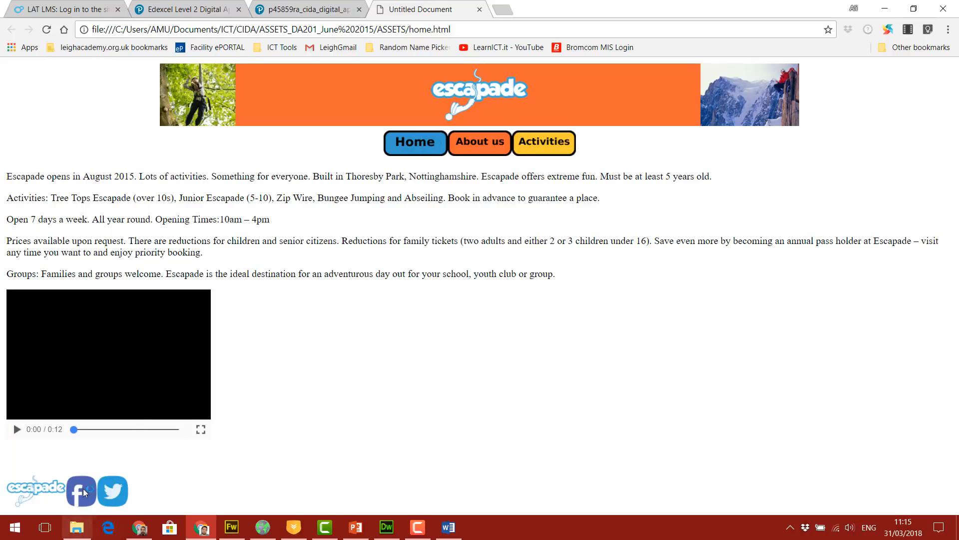
# - Switch to Dreamweaver, close home.html, and open template.html there from the ASSETS folder in File Explorer
pyautogui.hotkey('alt', 'Tab')
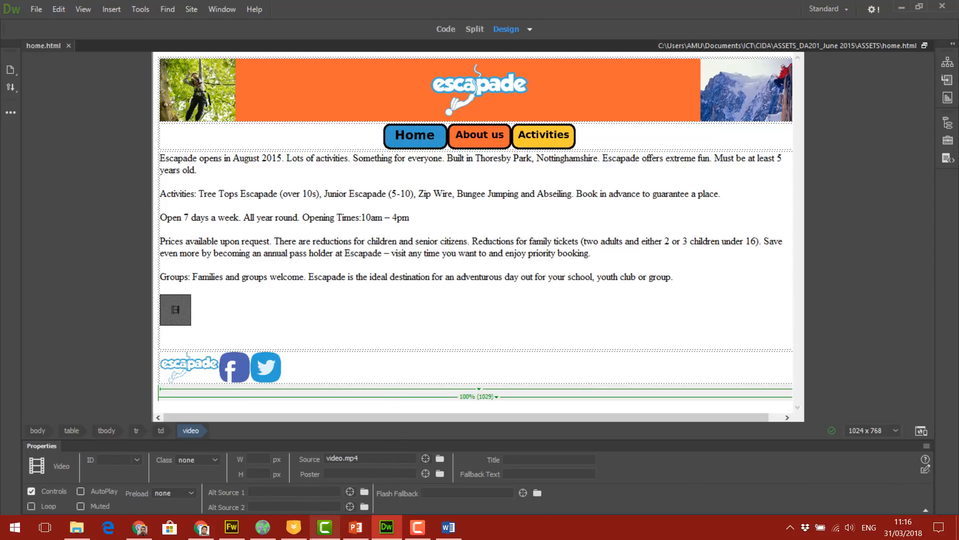
pyautogui.click(68, 46)
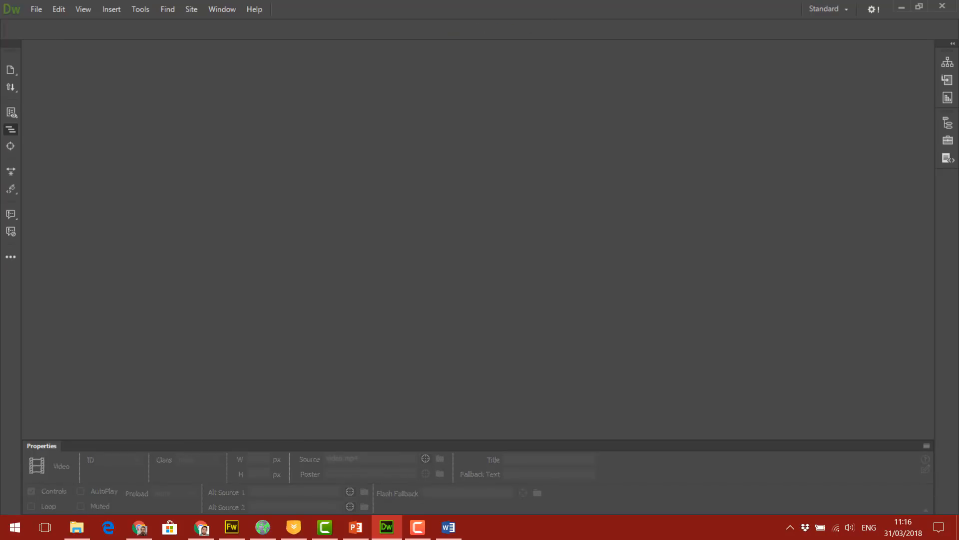
pyautogui.click(76, 527)
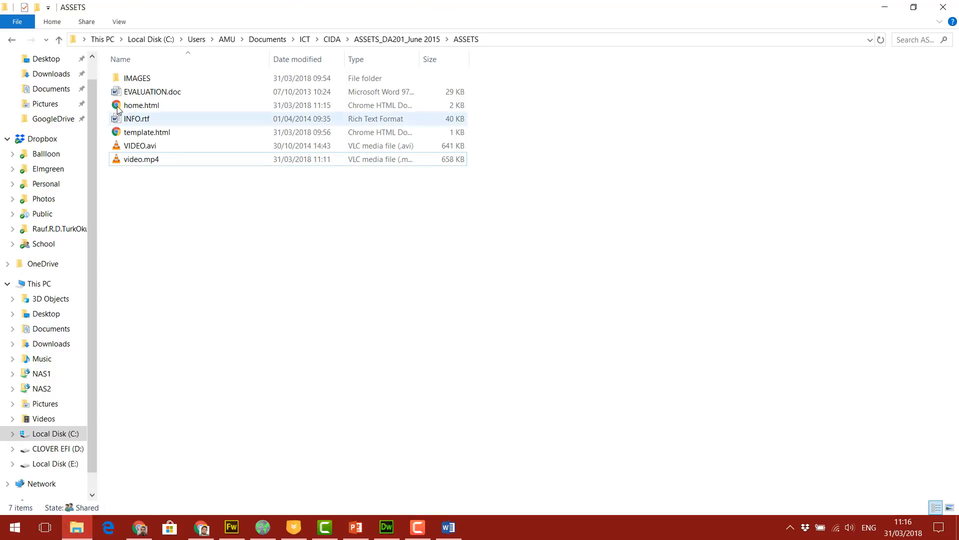
pyautogui.moveTo(116, 135); pyautogui.dragTo(181, 106)
# - Scale the template's navigation bar image to 50 percent in width and height
pyautogui.click(129, 151)
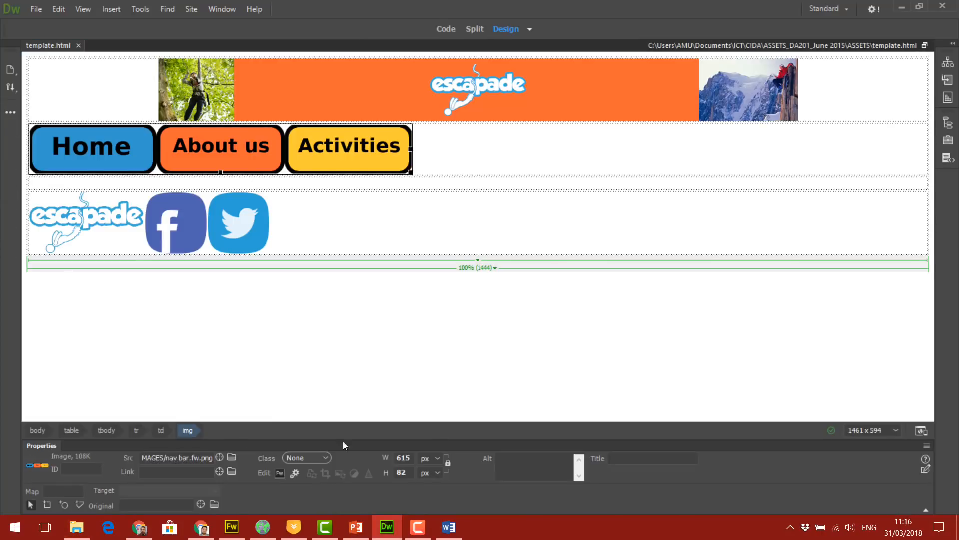
pyautogui.click(436, 458)
pyautogui.click(443, 469)
pyautogui.doubleClick(403, 472)
pyautogui.write('50')
pyautogui.press('Return')
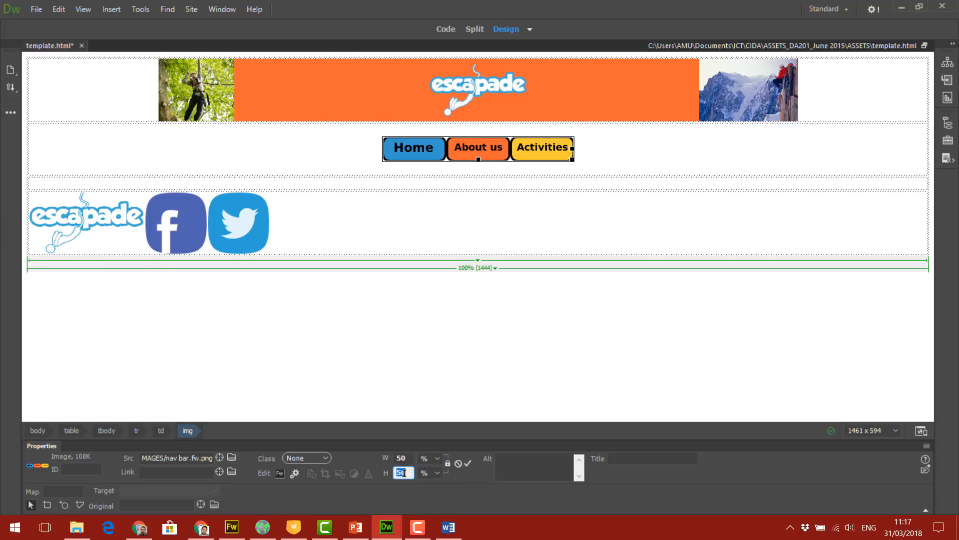
pyautogui.click(224, 230)
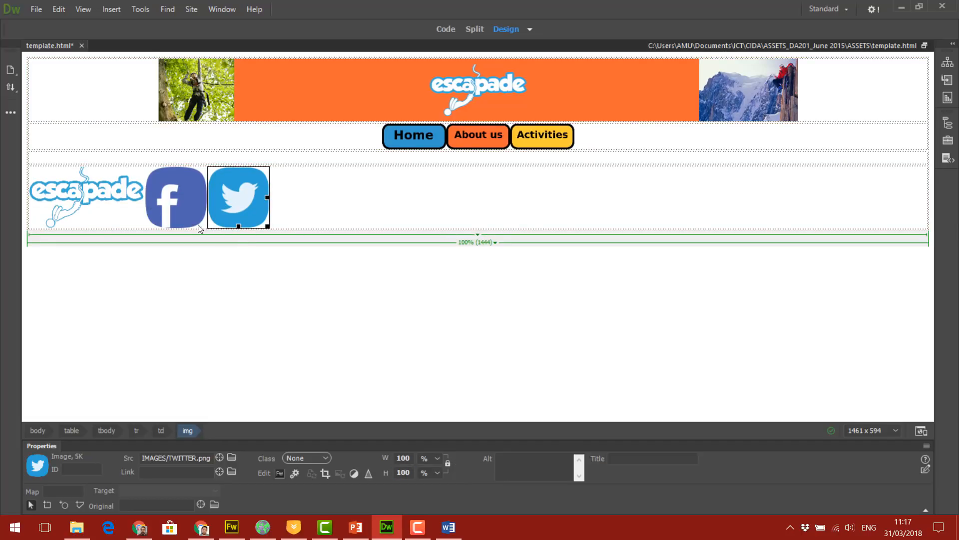
pyautogui.click(175, 211)
pyautogui.moveTo(175, 211); pyautogui.dragTo(89, 152)
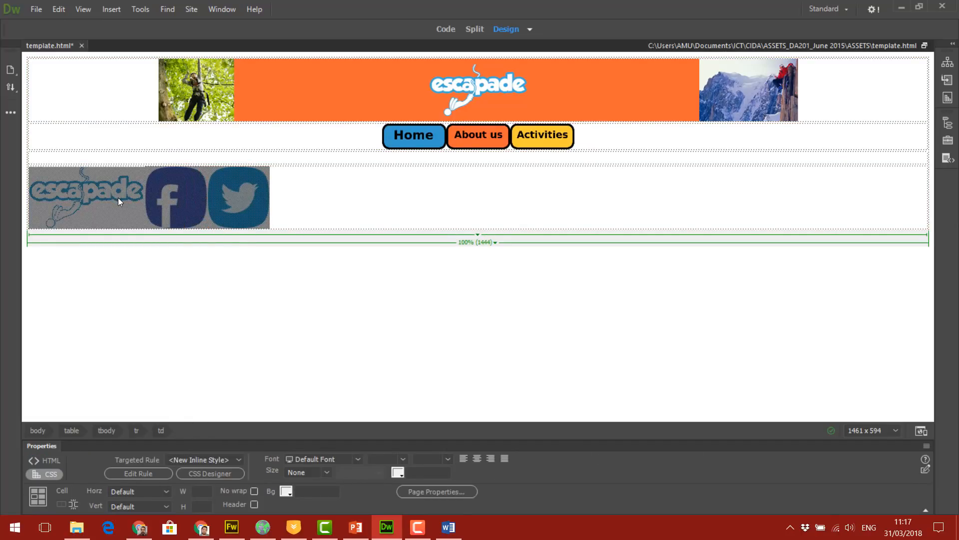
# - Scale the Twitter icon in the template's footer to 50 percent
pyautogui.moveTo(272, 193); pyautogui.dragTo(198, 168)
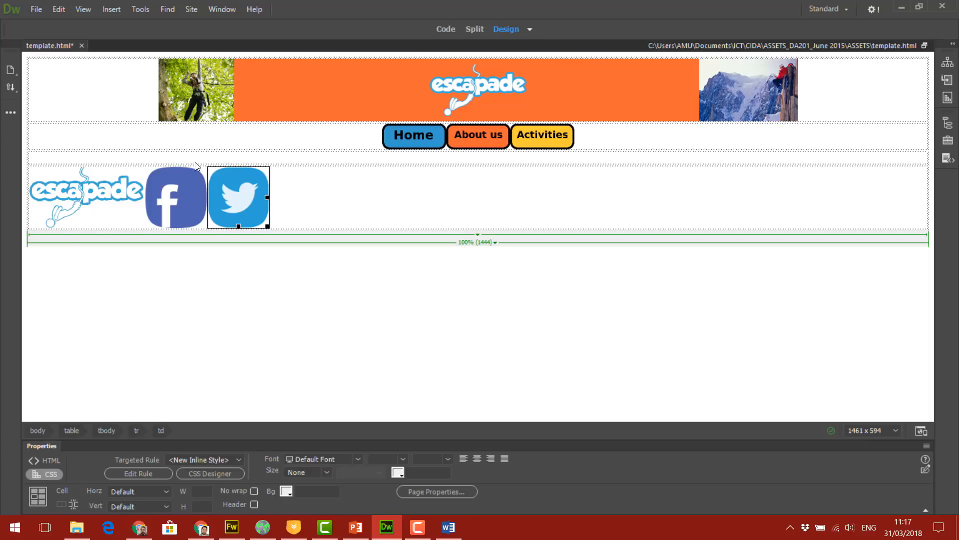
pyautogui.doubleClick(400, 472)
pyautogui.write('50')
pyautogui.press('Return')
# - Scale the Facebook icon in the template's footer to 50 percent
pyautogui.click(183, 213)
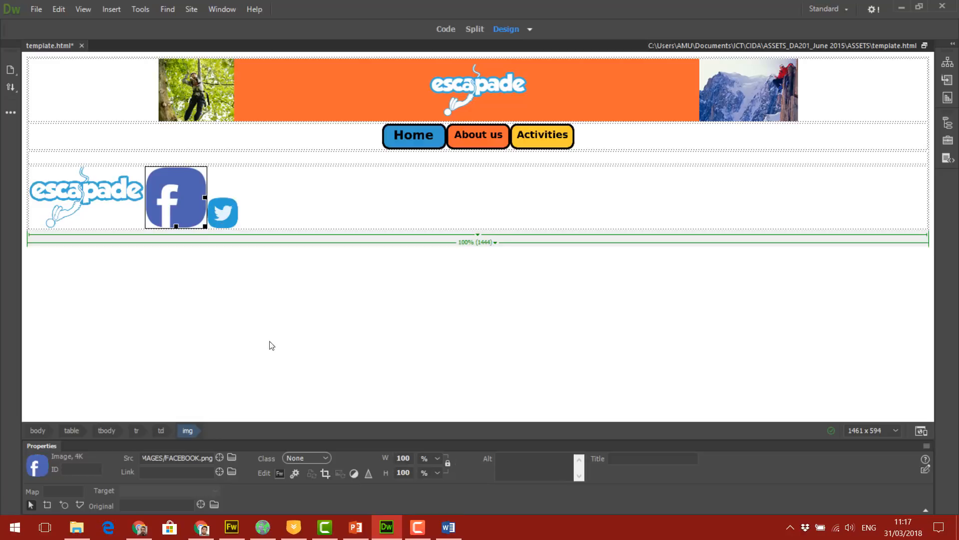
pyautogui.doubleClick(403, 472)
pyautogui.write('50')
pyautogui.press('Return')
# - Set the template's footer logo to a height of 50 px in pixel units with proportions kept, and save template.html
pyautogui.click(87, 217)
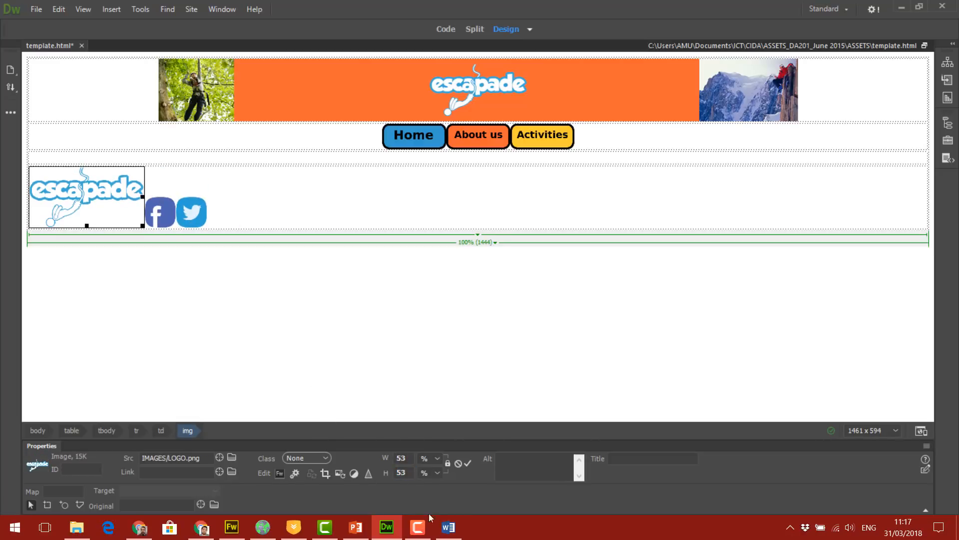
pyautogui.click(437, 475)
pyautogui.click(439, 459)
pyautogui.doubleClick(399, 473)
pyautogui.press('Return')
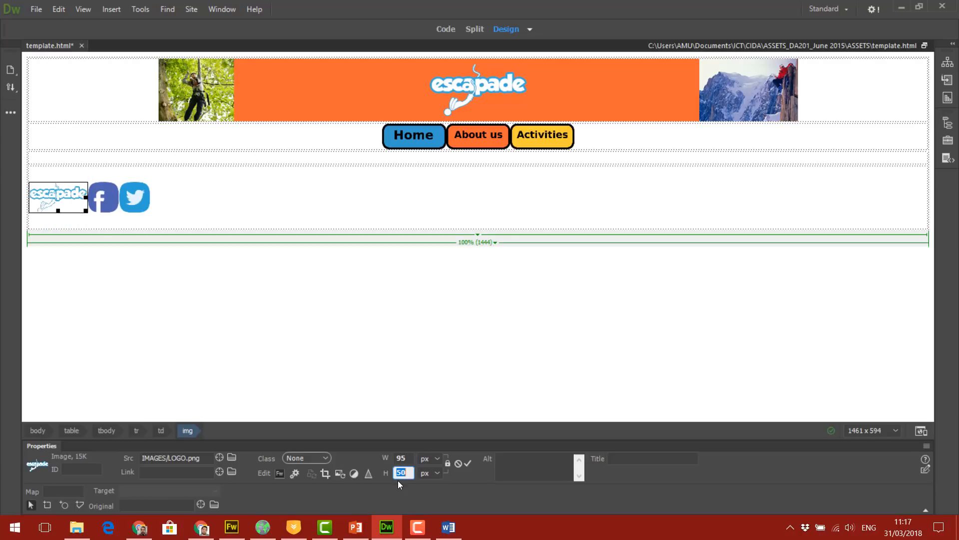
pyautogui.click(252, 274)
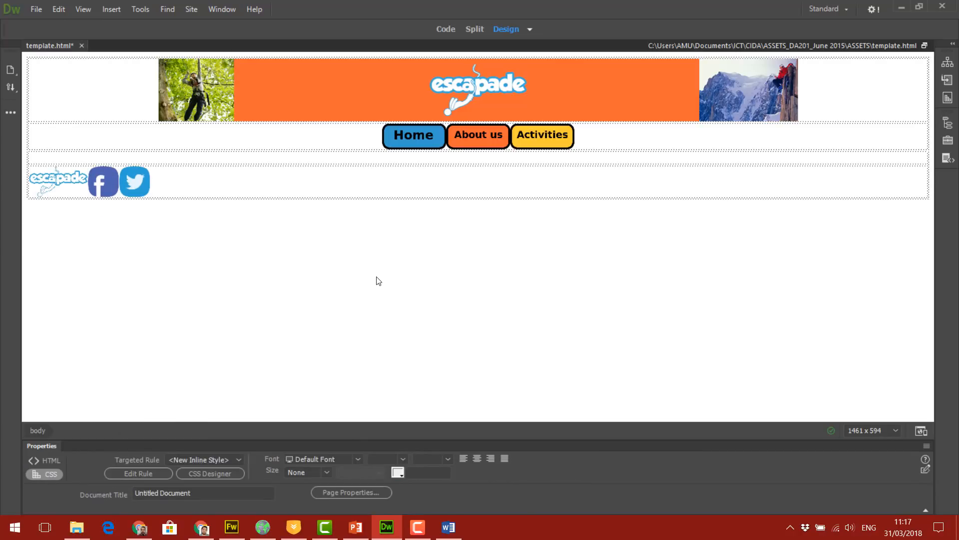
pyautogui.click(36, 9)
pyautogui.click(53, 94)
# - Switch to Chrome and review the overall site requirements in the client brief PDF for the pages needed
pyautogui.click(198, 531)
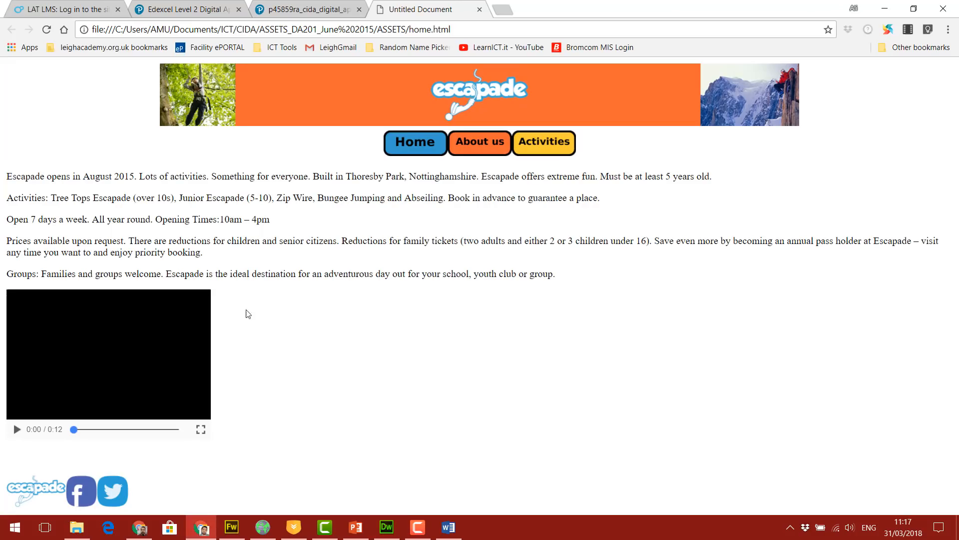
pyautogui.click(300, 11)
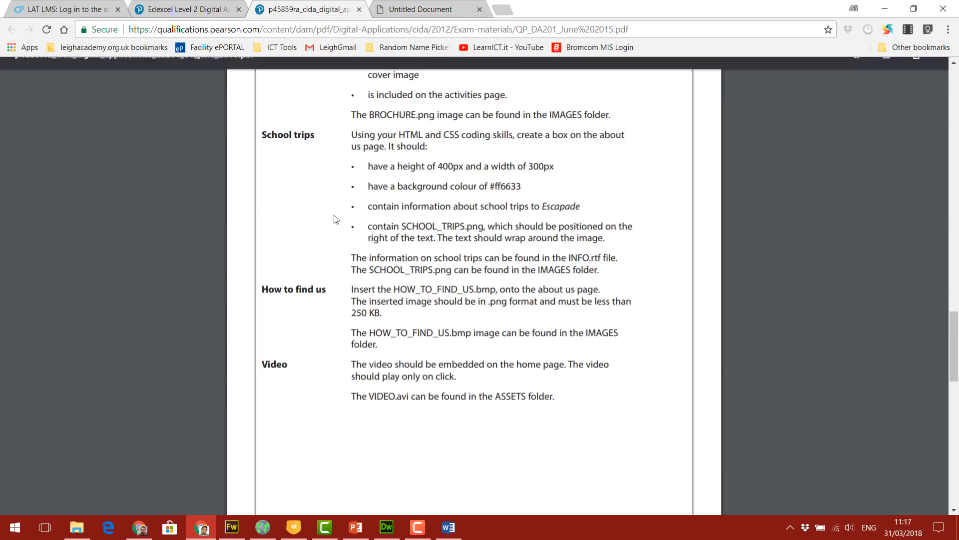
pyautogui.scroll(4, 426, 393)
pyautogui.scroll(12, 427, 393)
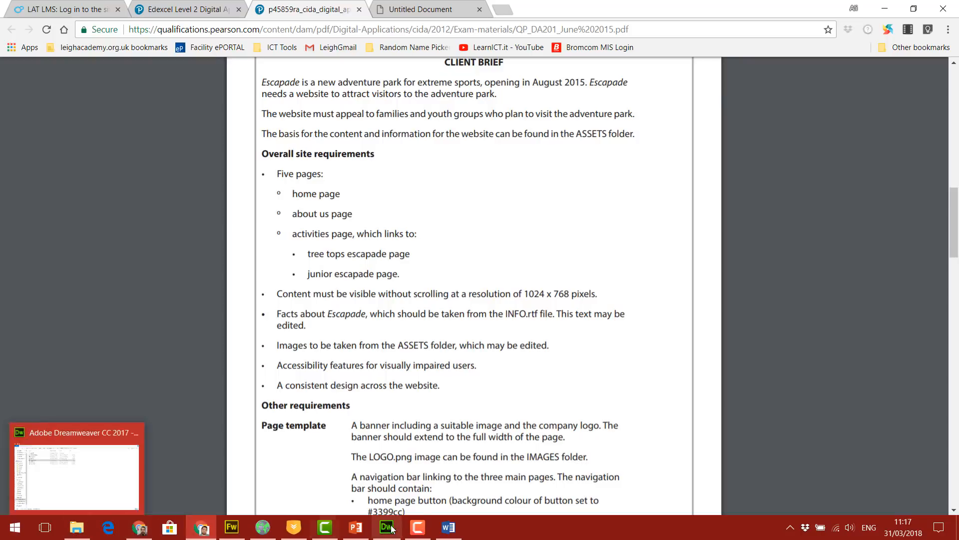
# - Return to Dreamweaver and close template.html
pyautogui.moveTo(391, 528)
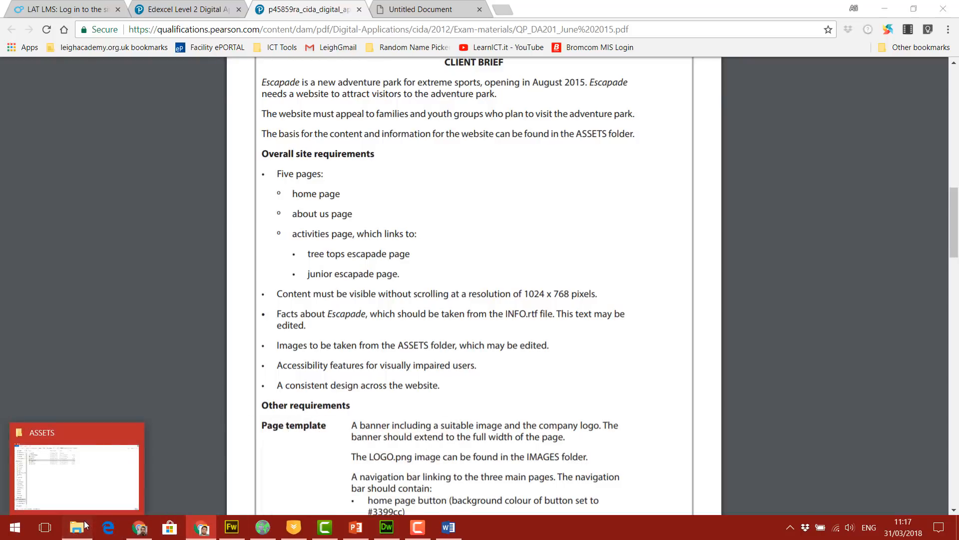
pyautogui.click(77, 477)
pyautogui.click(392, 534)
pyautogui.click(63, 39)
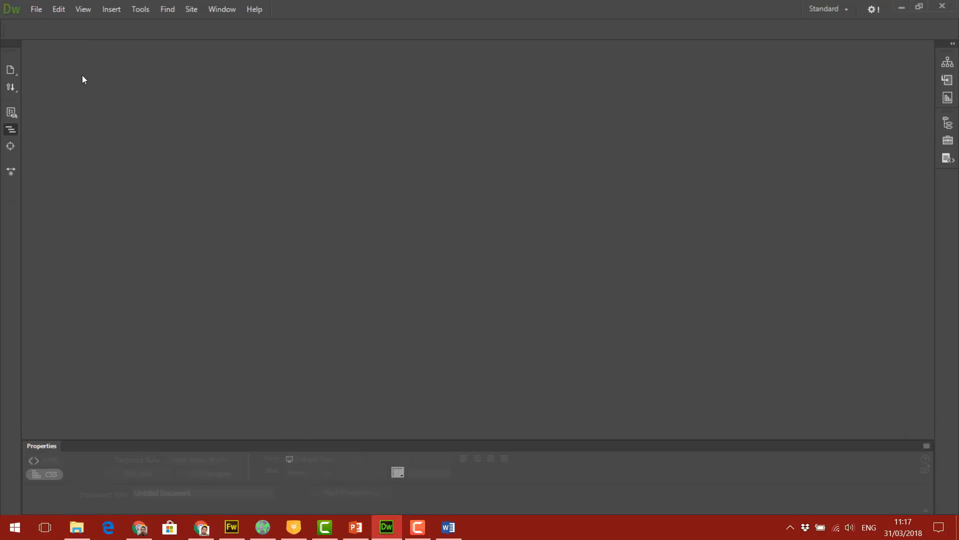
# - Duplicate template.html in the ASSETS folder, rename the copy "about us.html", and open it in Dreamweaver
pyautogui.click(78, 529)
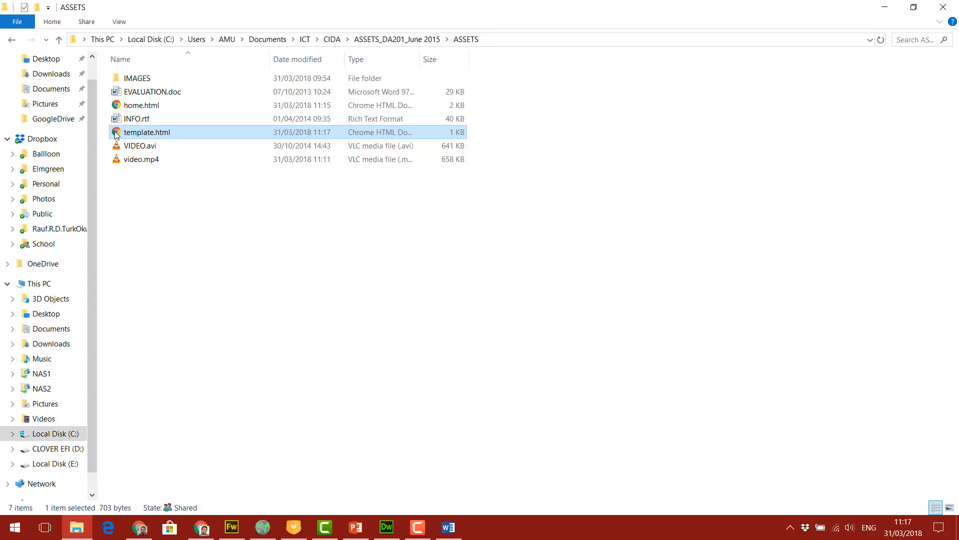
pyautogui.hotkey('ctrl', 'c')
pyautogui.hotkey('ctrl', 'v')
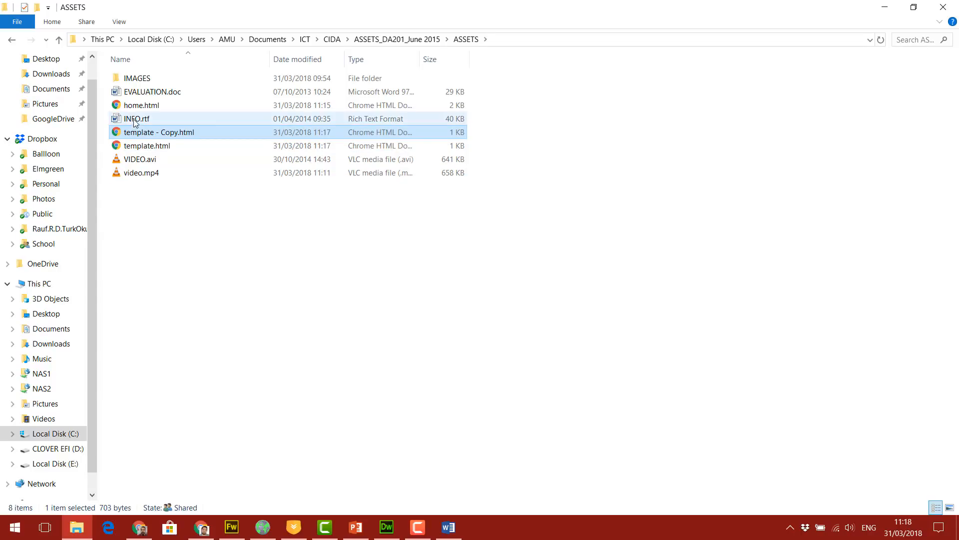
pyautogui.press('F2')
pyautogui.write('about us')
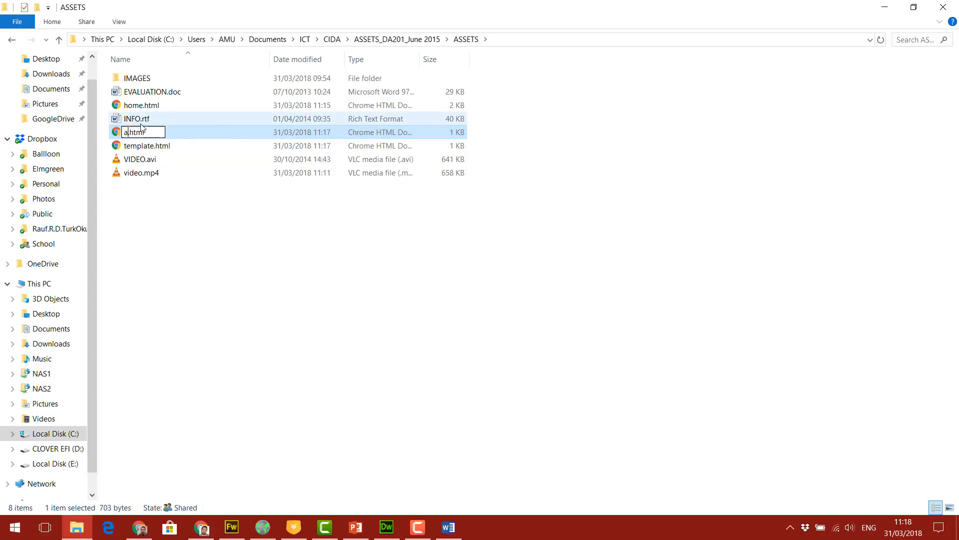
pyautogui.press('Return')
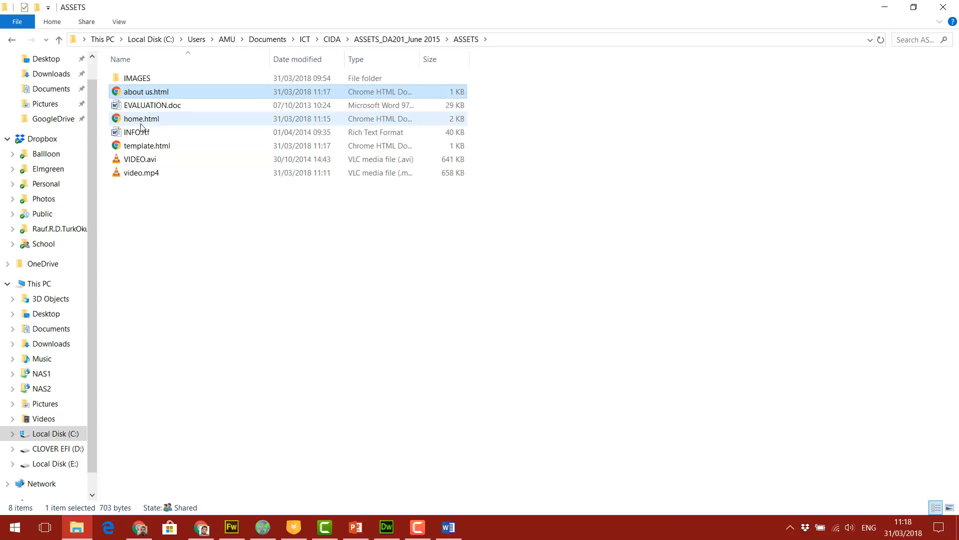
pyautogui.moveTo(119, 94); pyautogui.dragTo(365, 355)
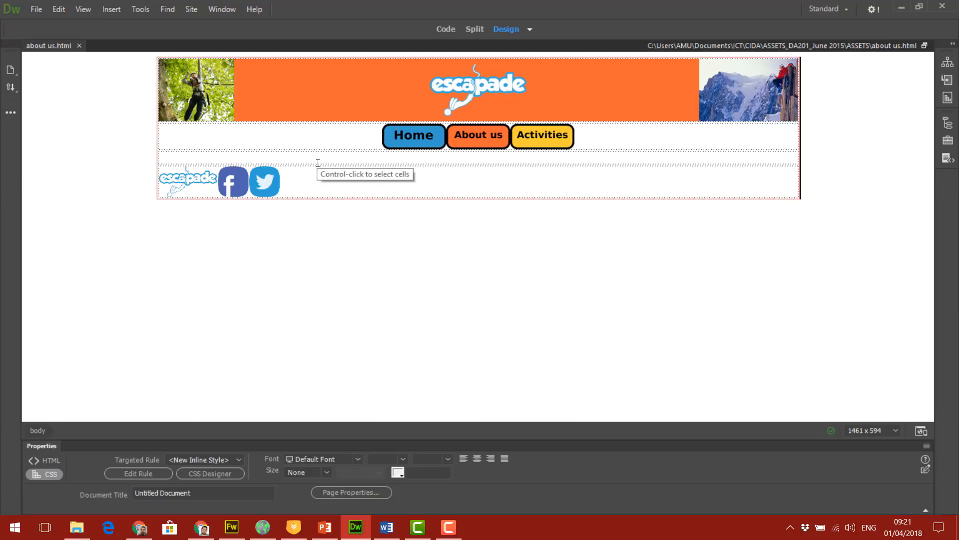
# - Switch to the client brief PDF in Chrome and examine the page template, brochure, and school trips requirements for the about us page
pyautogui.click(202, 529)
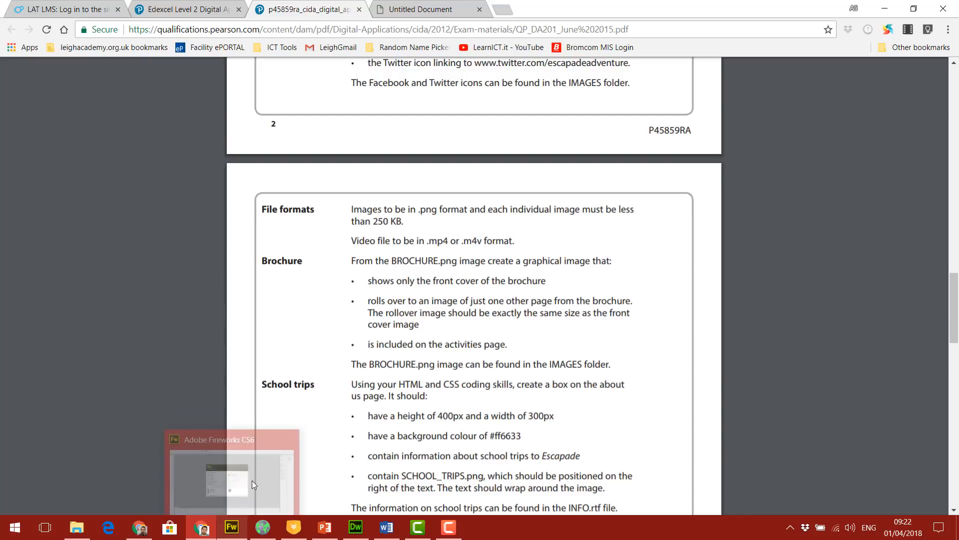
pyautogui.scroll(-1, 411, 339)
pyautogui.scroll(7, 411, 338)
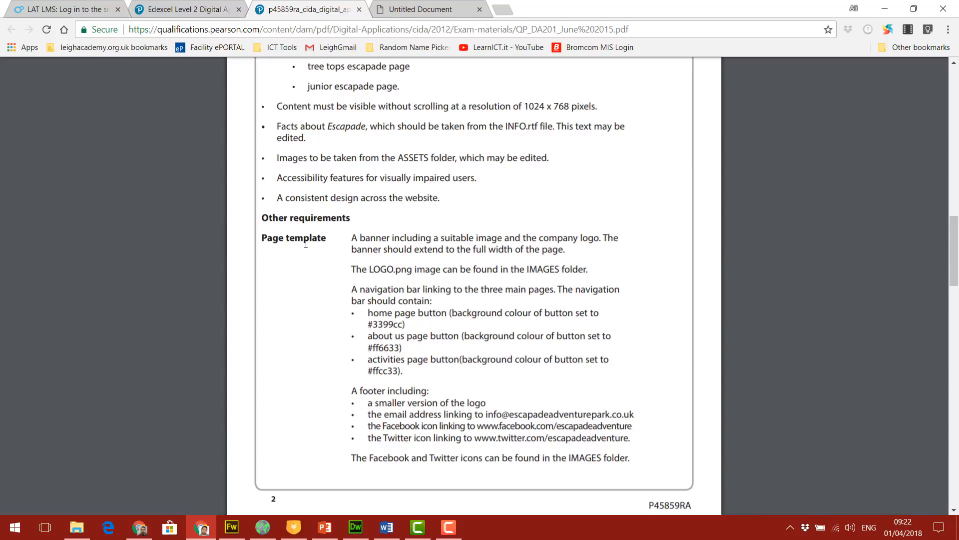
pyautogui.moveTo(352, 248); pyautogui.dragTo(528, 457)
pyautogui.scroll(-6, 475, 380)
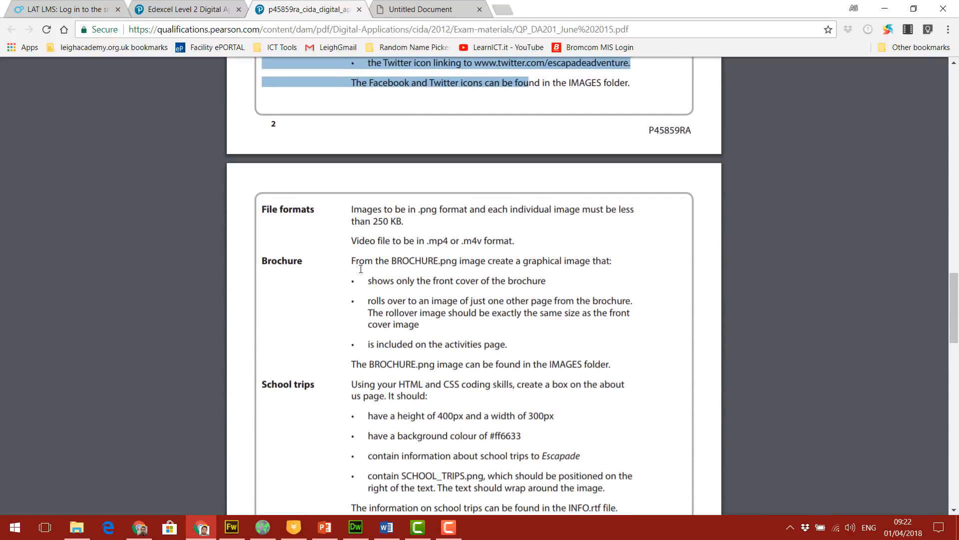
pyautogui.scroll(-1, 344, 276)
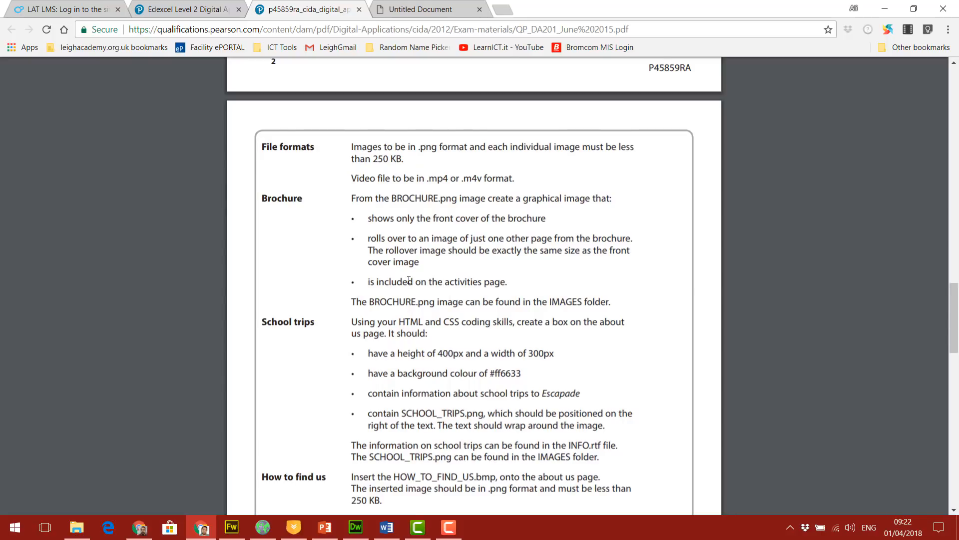
pyautogui.moveTo(402, 281); pyautogui.dragTo(506, 282)
pyautogui.scroll(-2, 377, 223)
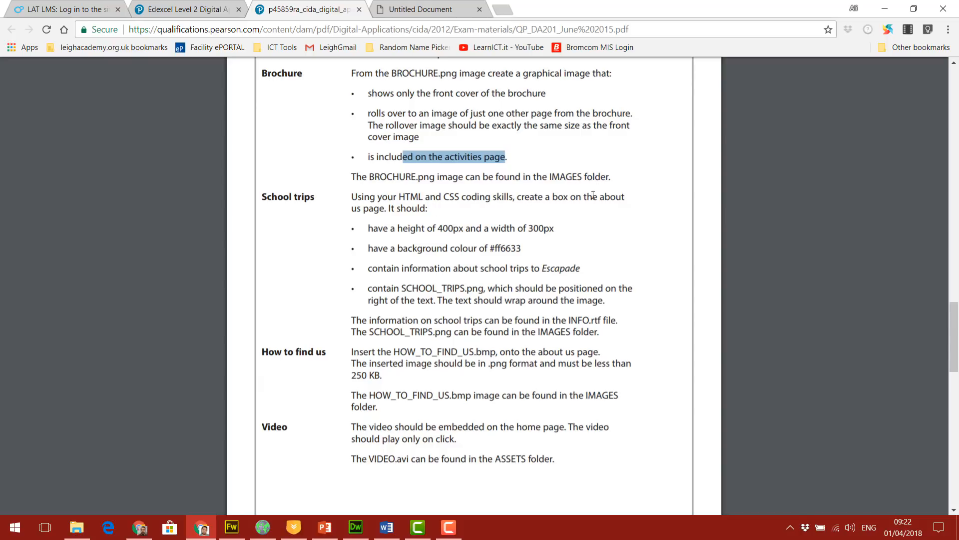
# - Examine the school trips box requirements in the client brief, covering its dimensions, background colour, text and image placement
pyautogui.moveTo(593, 197); pyautogui.dragTo(627, 198)
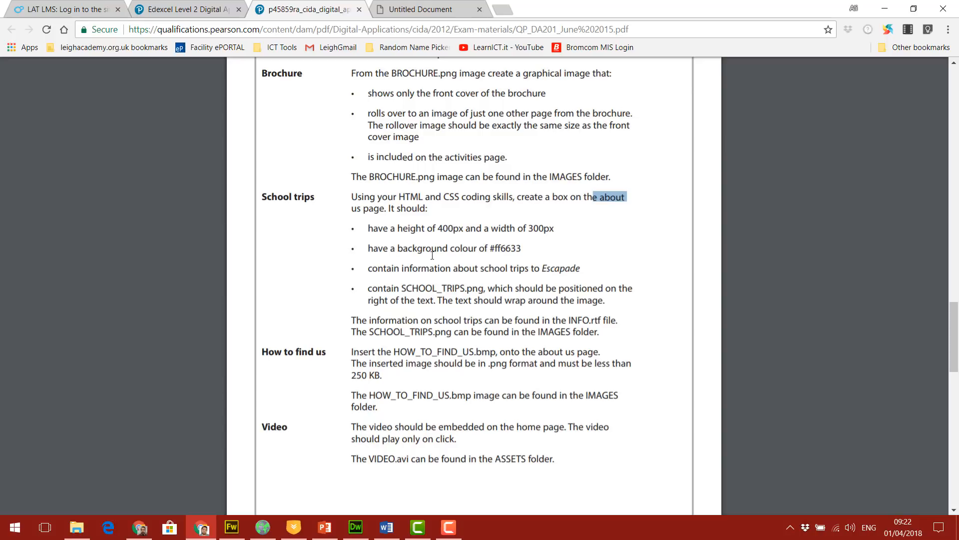
pyautogui.moveTo(489, 252); pyautogui.dragTo(521, 252)
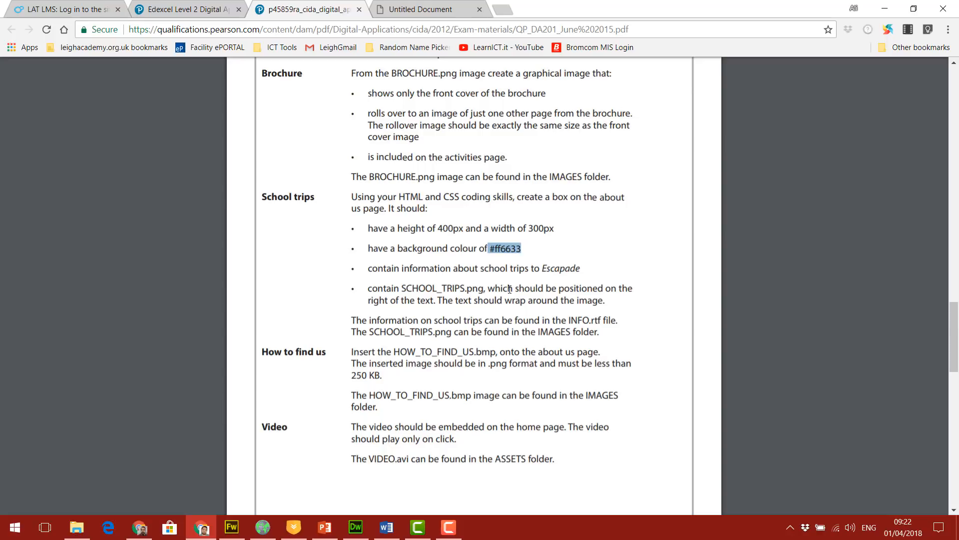
pyautogui.click(408, 306)
pyautogui.moveTo(353, 199); pyautogui.dragTo(603, 337)
pyautogui.click(603, 337)
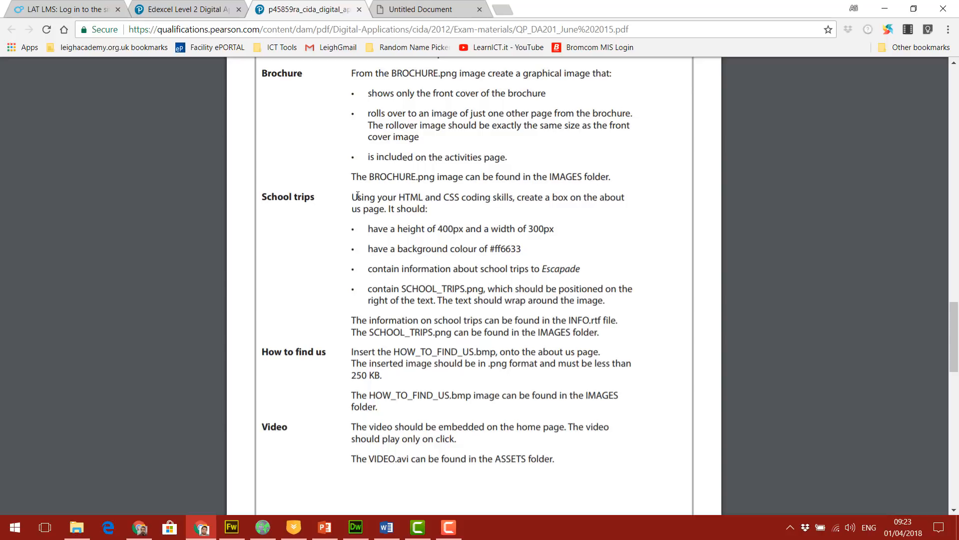
pyautogui.moveTo(353, 196); pyautogui.dragTo(561, 243)
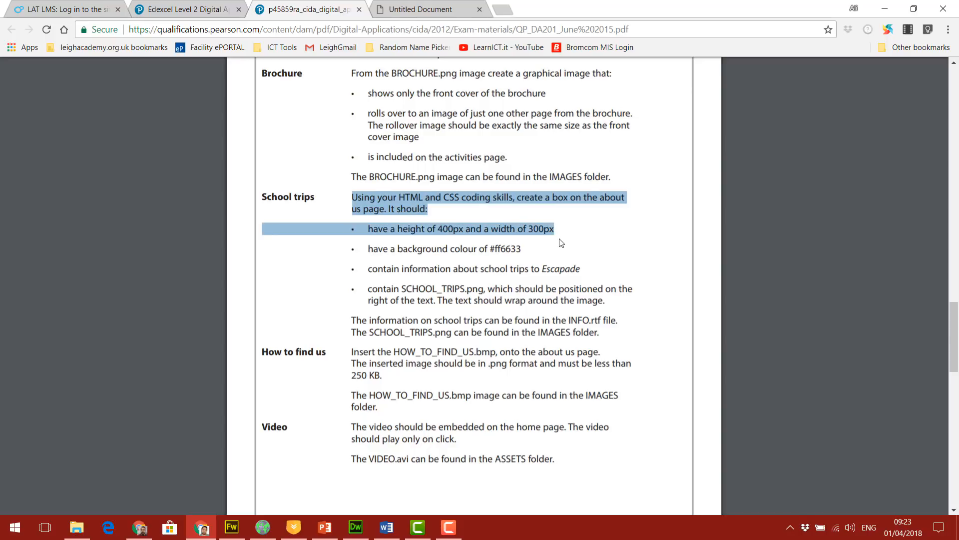
pyautogui.click(556, 229)
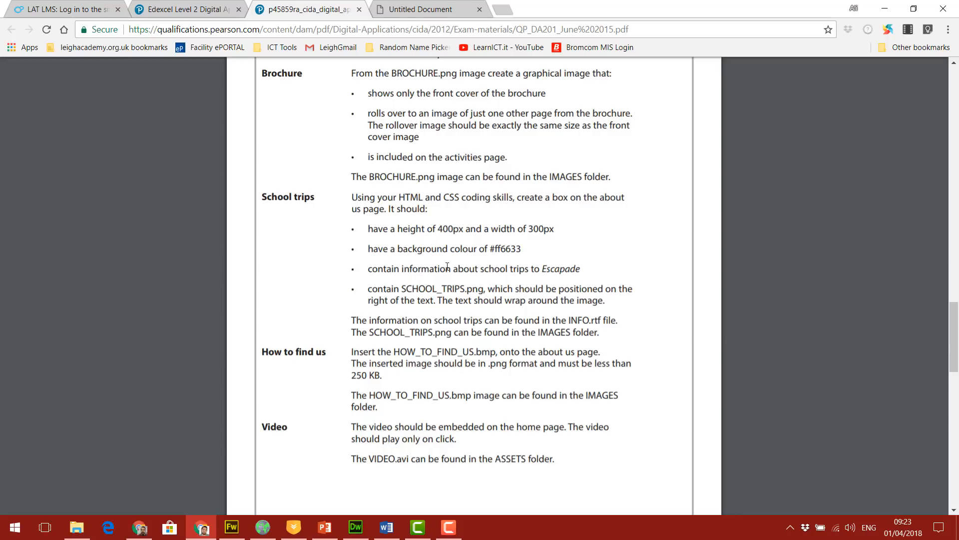
# - Switch to INFO.rtf in Word and copy the School Trips description without its heading
pyautogui.click(387, 526)
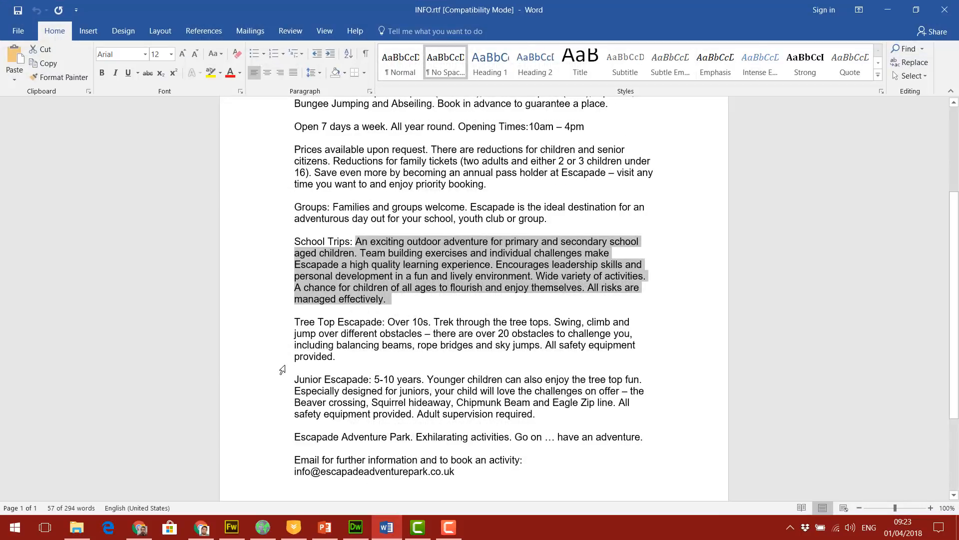
pyautogui.click(374, 292)
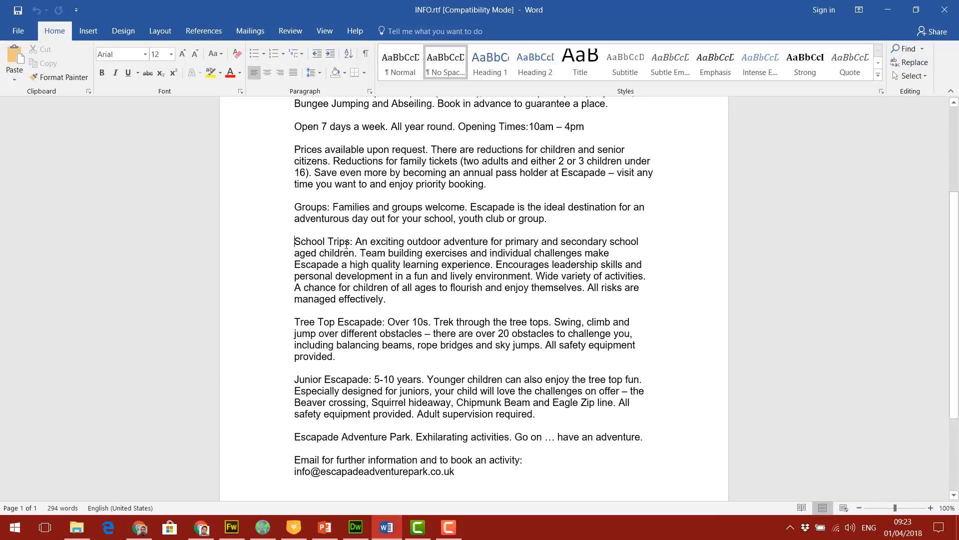
pyautogui.moveTo(294, 241); pyautogui.dragTo(350, 242)
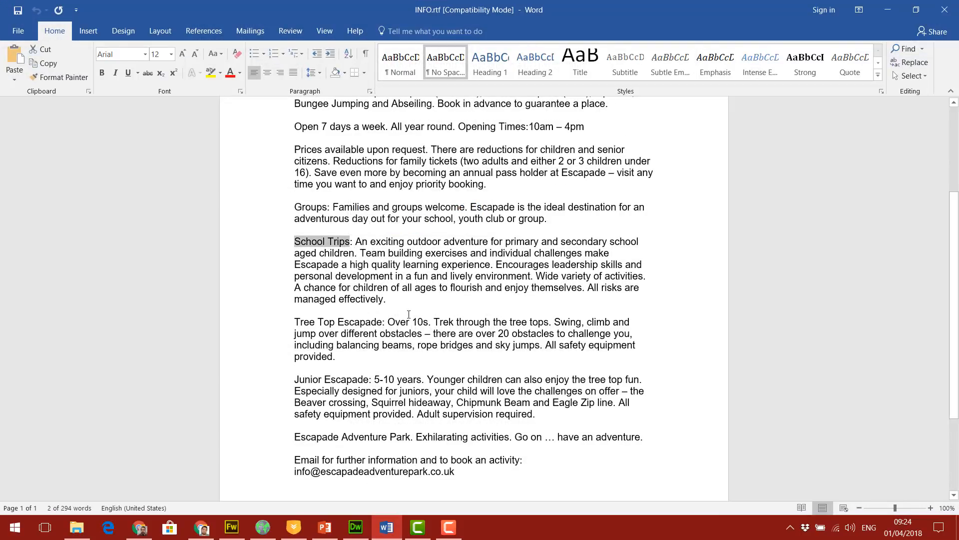
pyautogui.moveTo(357, 241); pyautogui.dragTo(388, 298)
pyautogui.rightClick(375, 267)
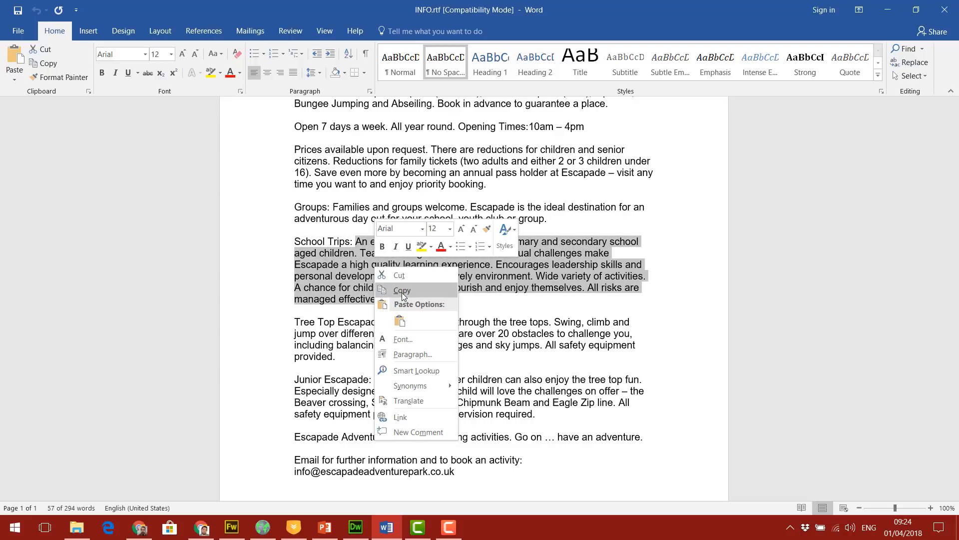
pyautogui.click(402, 290)
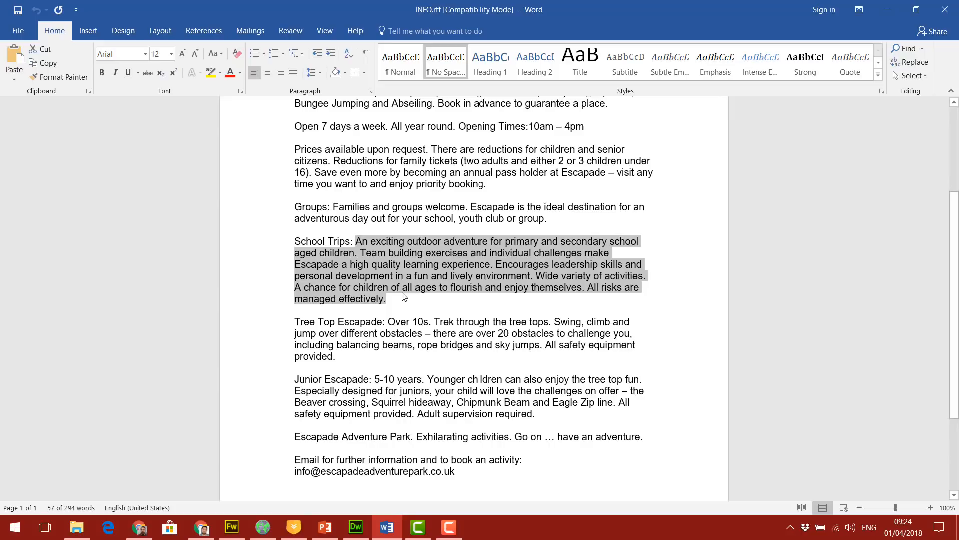
# - Return to Dreamweaver and insert a table of 1 row and 2 columns below blank lines in the about us page's empty content cell
pyautogui.click(356, 533)
pyautogui.click(321, 159)
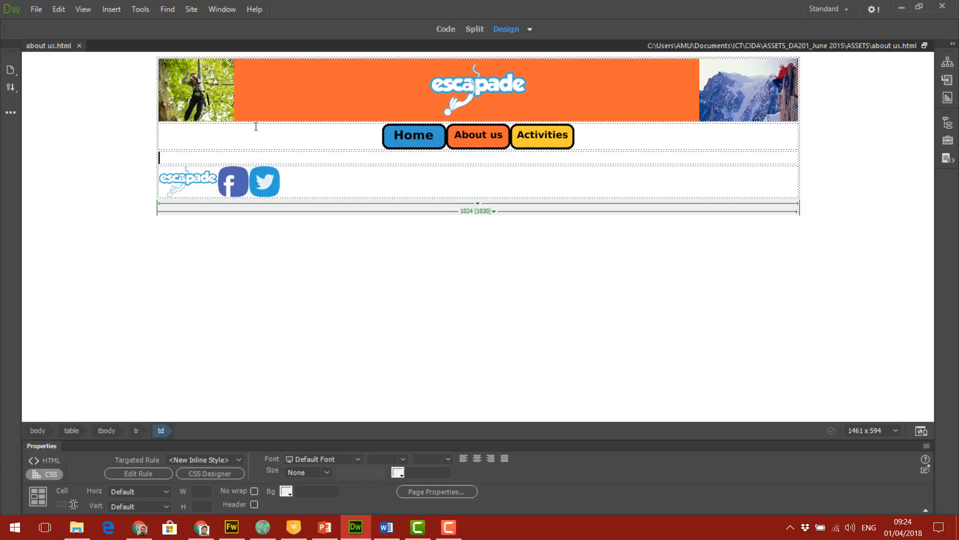
pyautogui.press('Return')
pyautogui.press('Return')
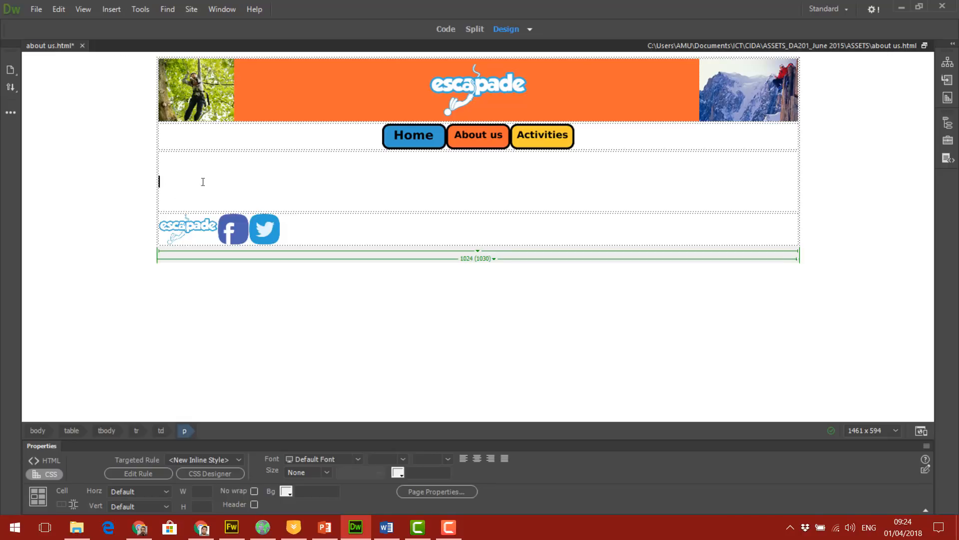
pyautogui.click(109, 9)
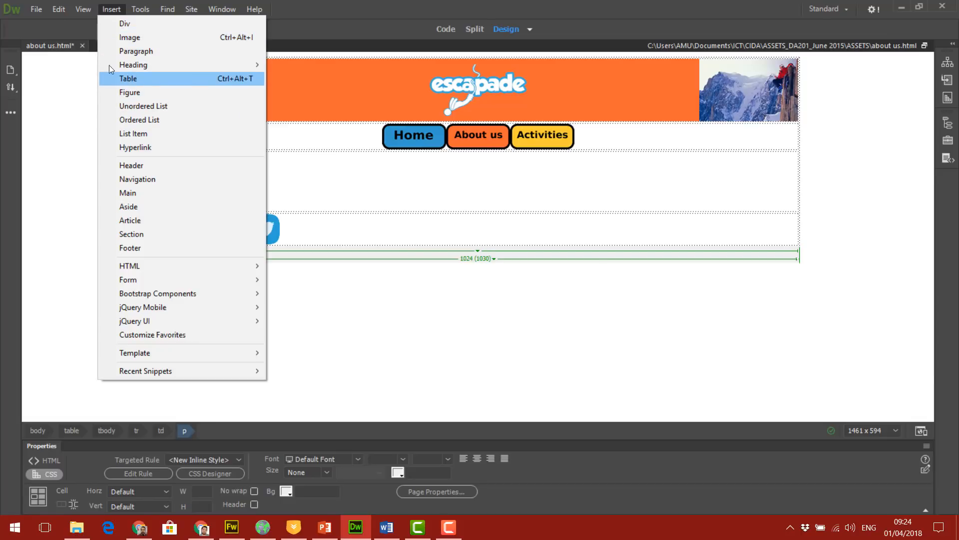
pyautogui.click(137, 79)
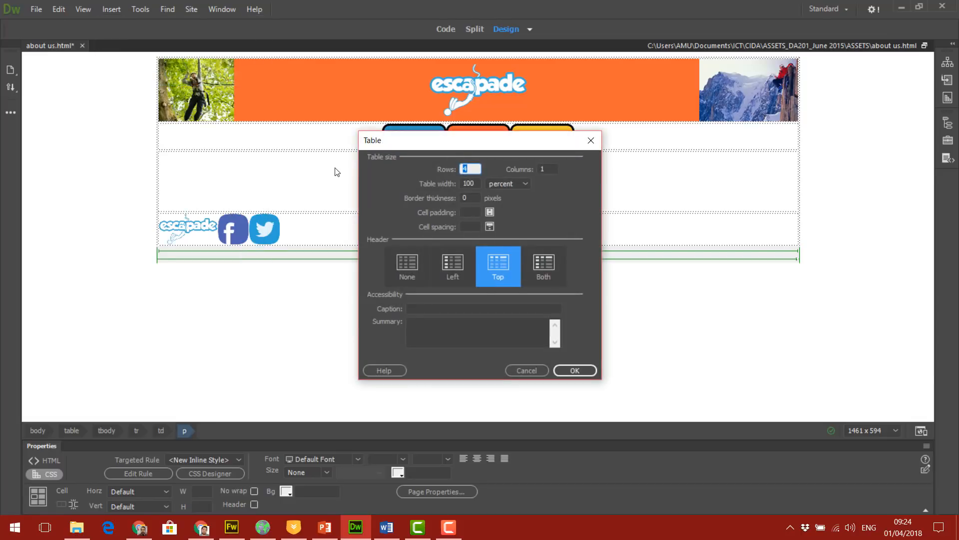
pyautogui.write('1')
pyautogui.press('Tab')
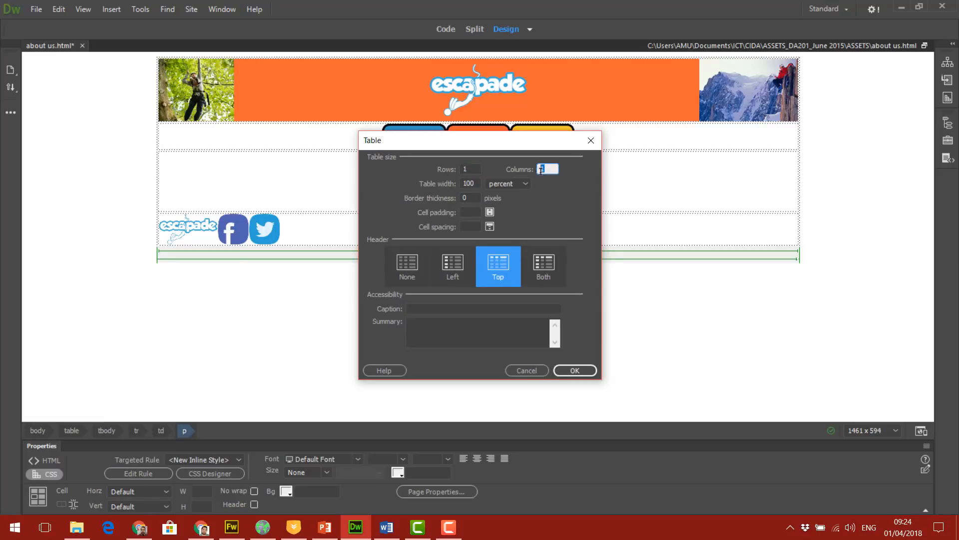
pyautogui.write('2')
pyautogui.click(571, 370)
pyautogui.click(403, 226)
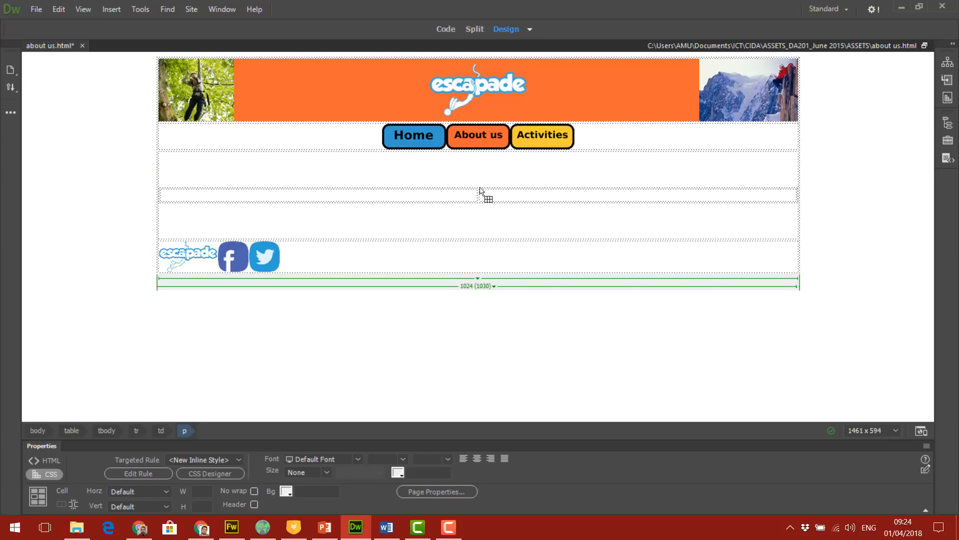
# - Paste the copied School Trips description into the first cell of the new two-column table
pyautogui.click(335, 193)
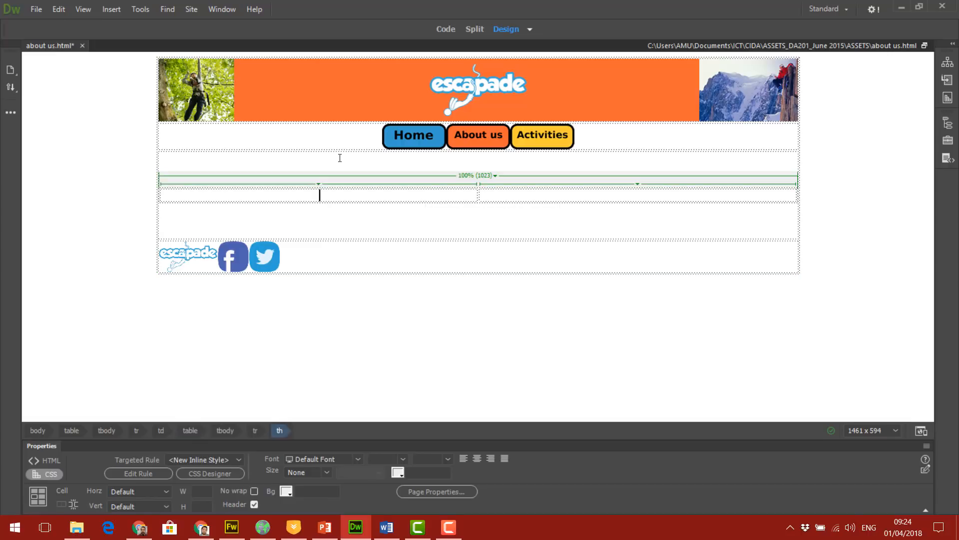
pyautogui.rightClick(300, 194)
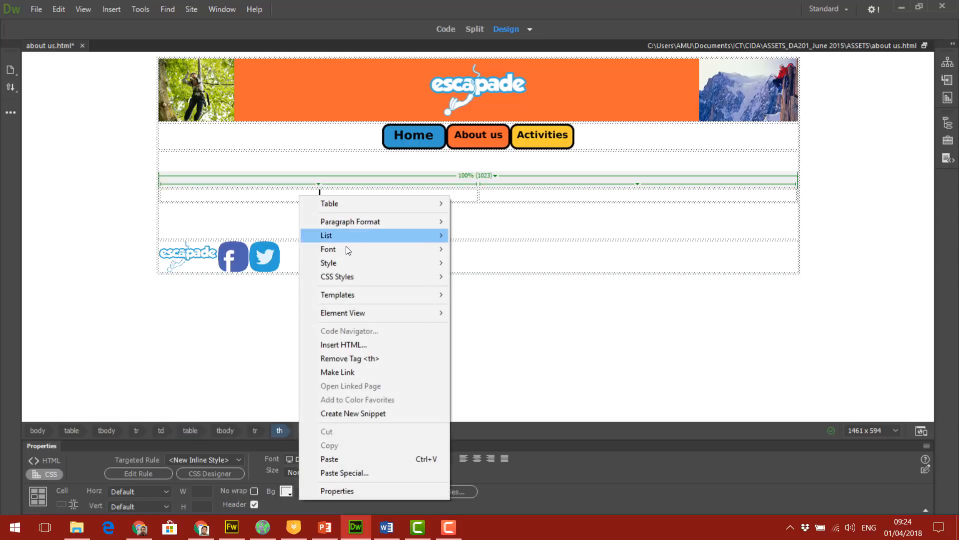
pyautogui.click(341, 460)
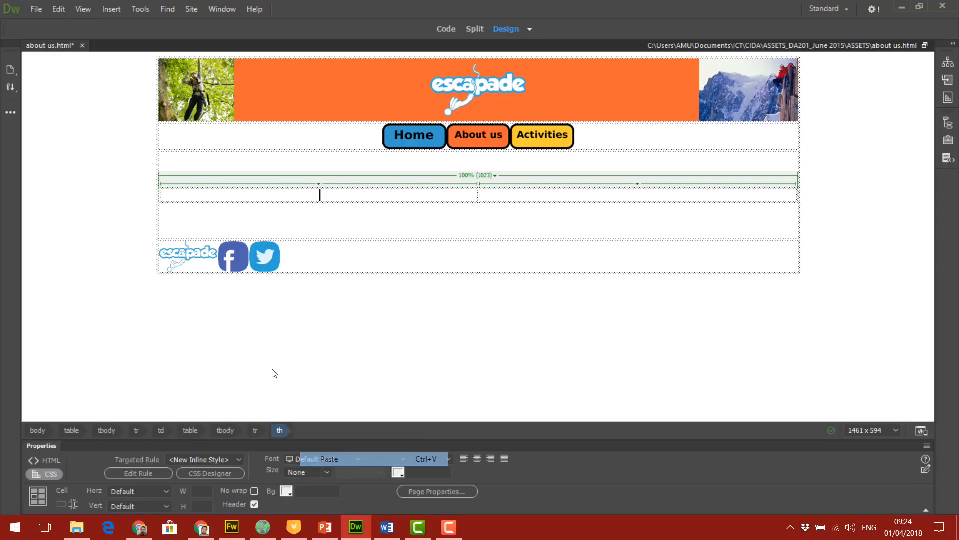
pyautogui.click(523, 208)
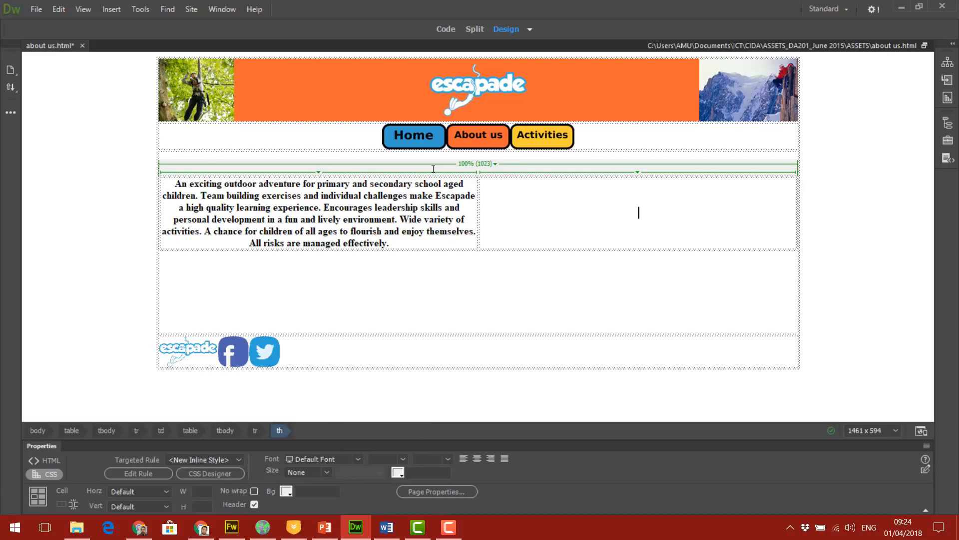